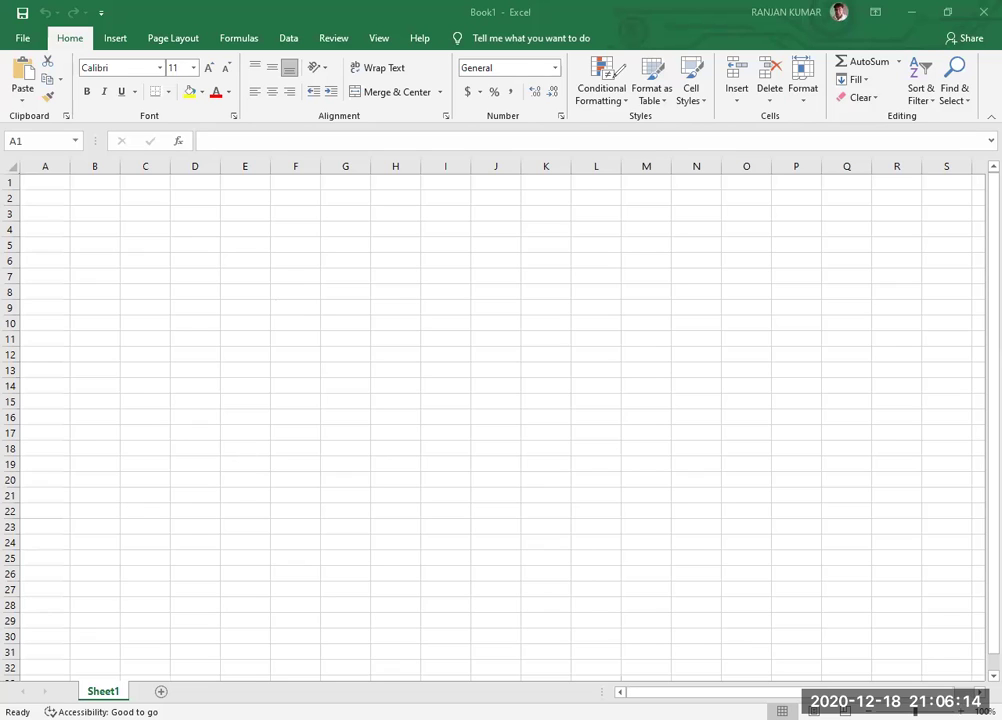
- Add a text annotation reading "WELCOME TO GYAN GURU" across columns D to N around rows 3 and 4
{"action": "mouse_move", "coordinate": [181, 209]}
{"action": "left_mouse_down"}
{"action": "mouse_move", "coordinate": [486, 240]}
{"action": "mouse_move", "coordinate": [697, 225]}
{"action": "left_mouse_up"}
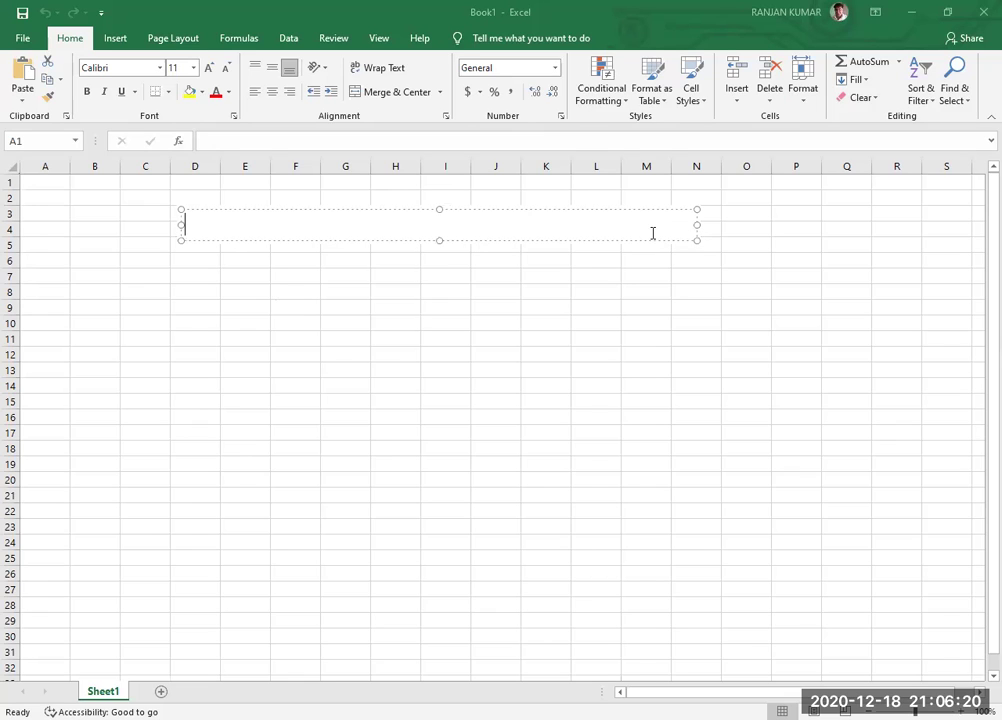
{"action": "type", "text": "WELCOME"}
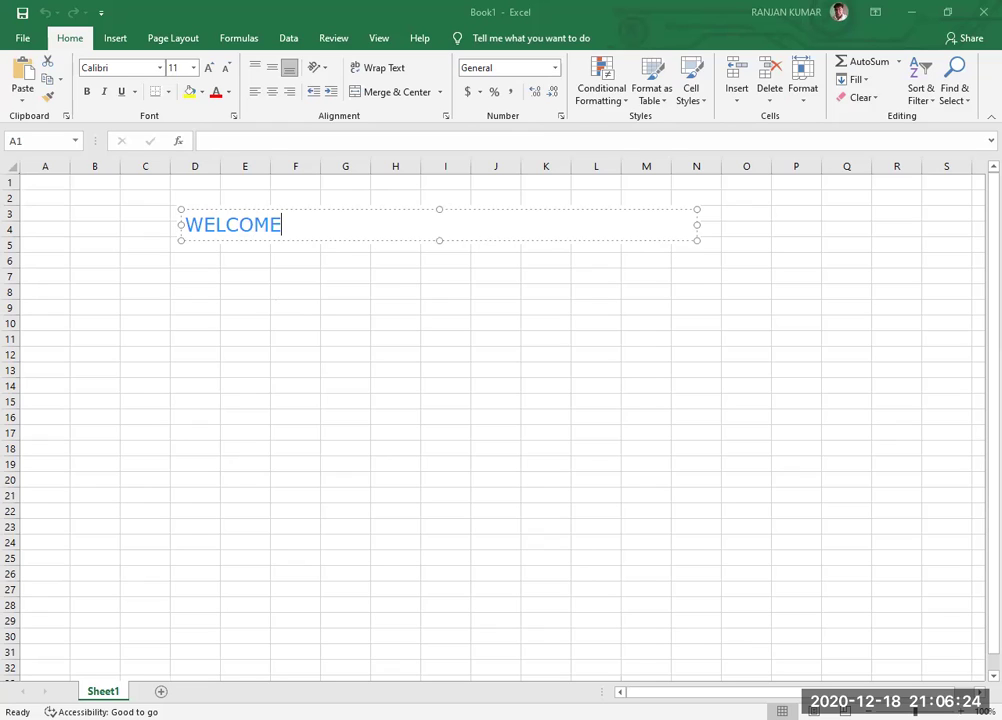
{"action": "type", "text": " TO GYAN "}
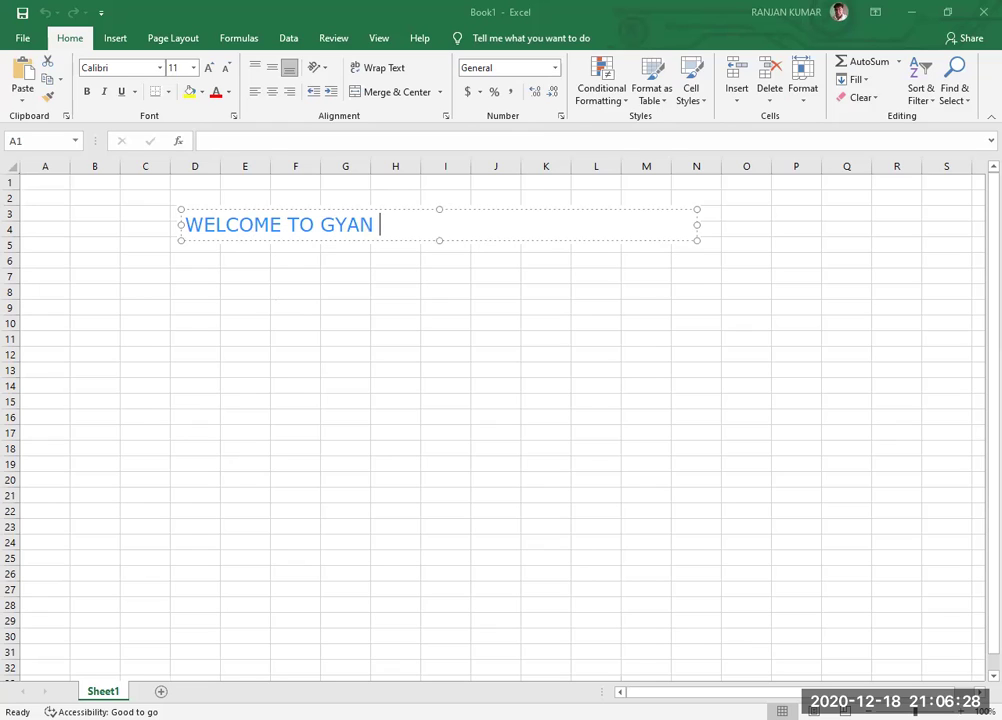
{"action": "type", "text": "GURU"}
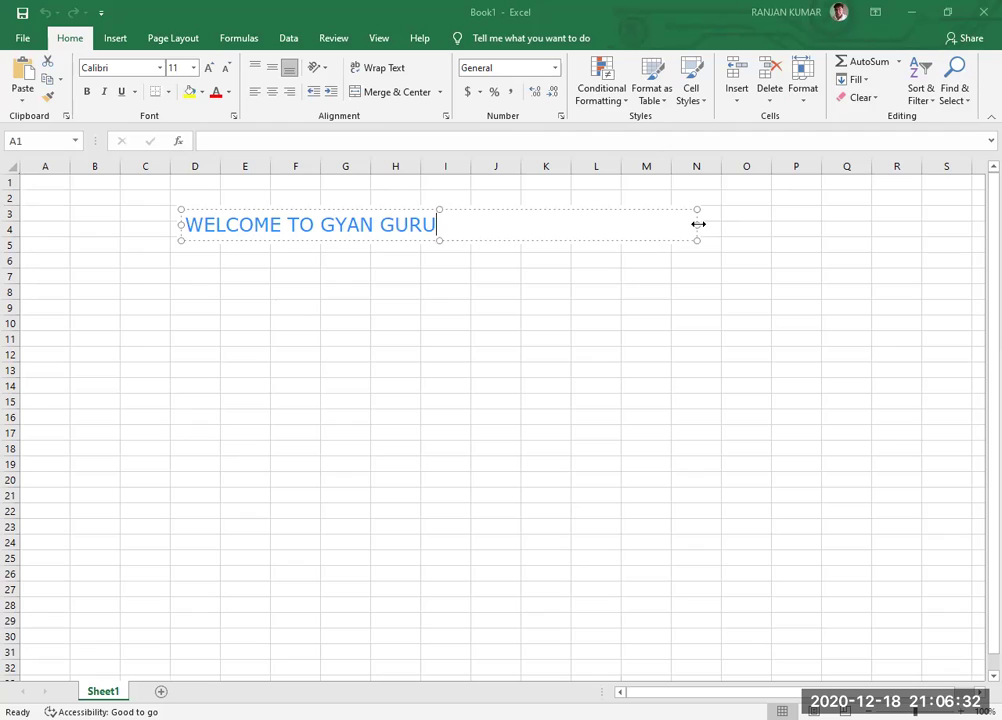
{"action": "left_click_drag", "start_coordinate": [458, 230], "coordinate": [166, 208]}
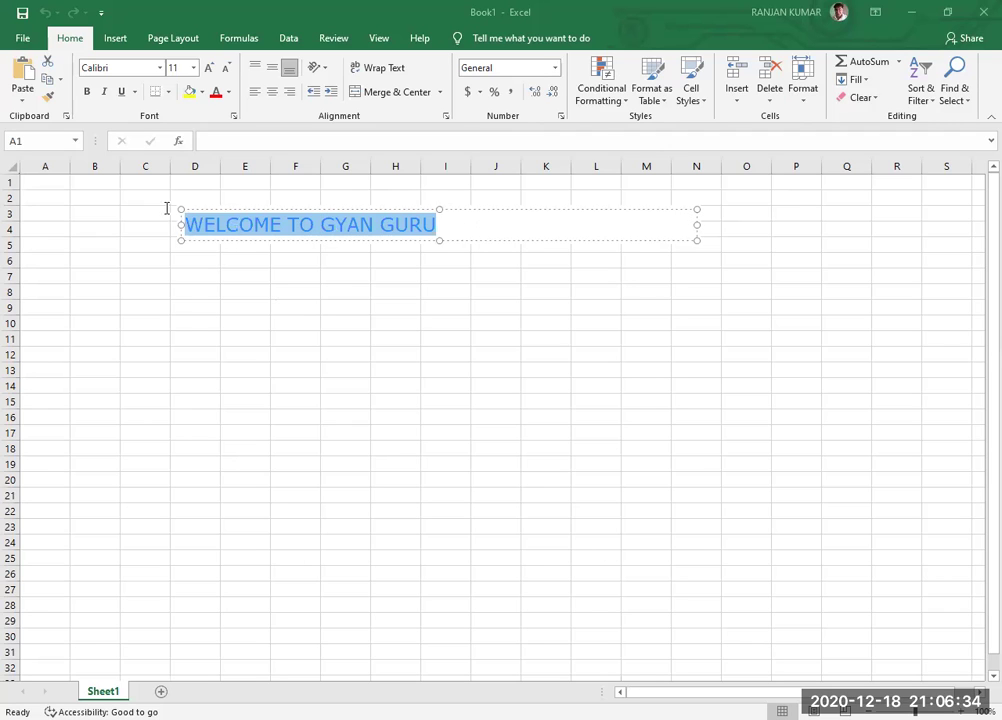
{"action": "left_click", "coordinate": [160, 70]}
{"action": "left_click", "coordinate": [161, 70]}
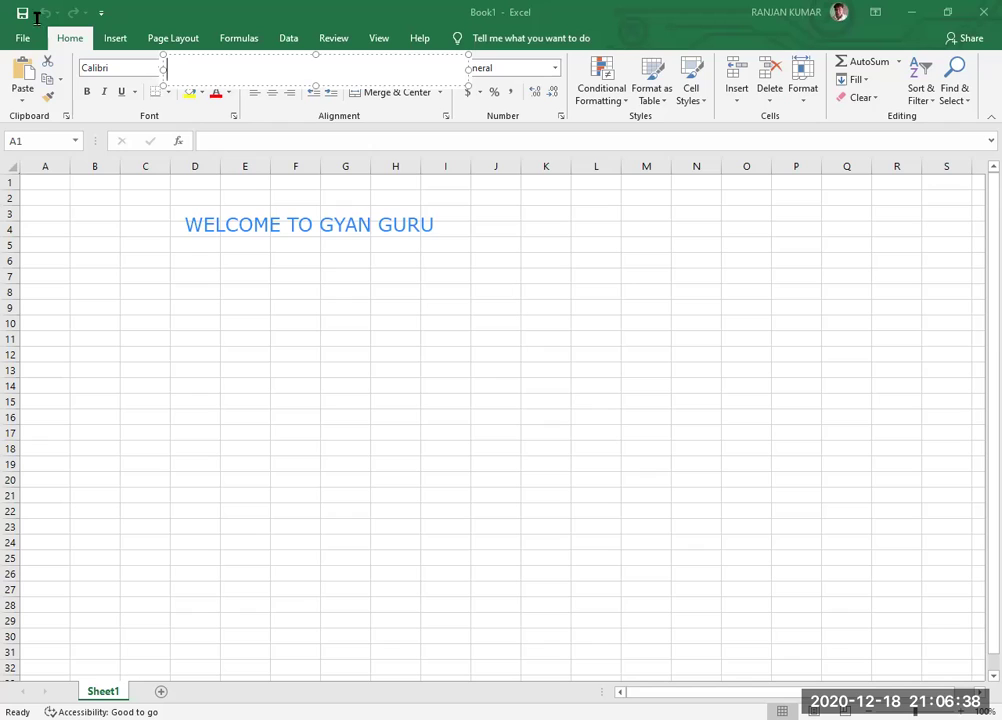
{"action": "left_click", "coordinate": [554, 62]}
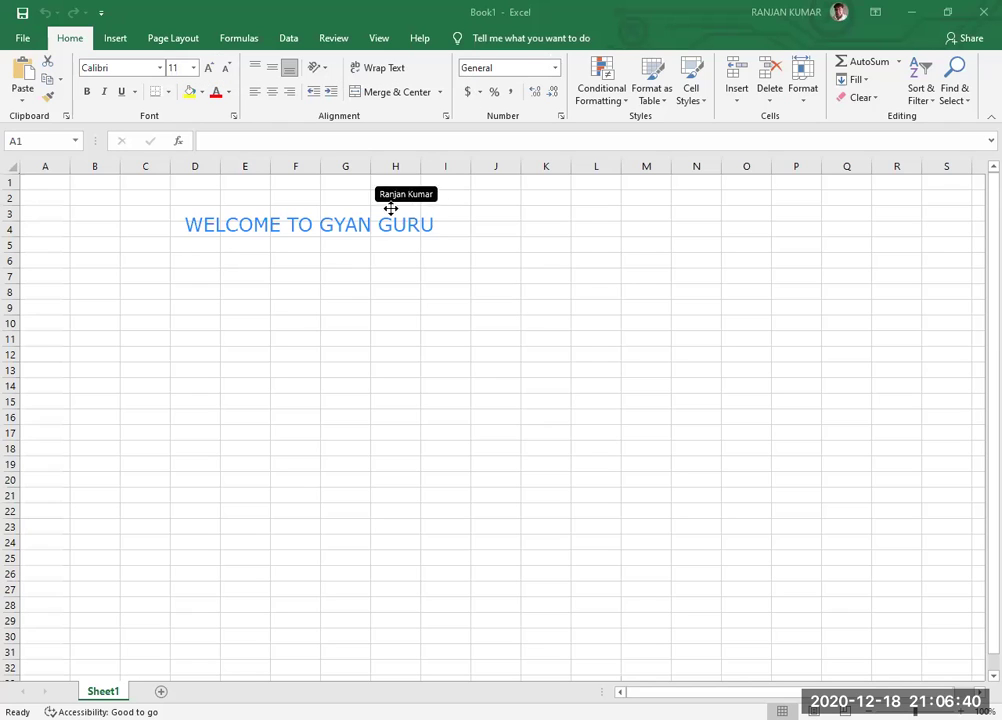
- Narrow the "WELCOME TO GYAN GURU" annotation box to fit its text and move it over the formula bar
{"action": "left_click", "coordinate": [343, 228]}
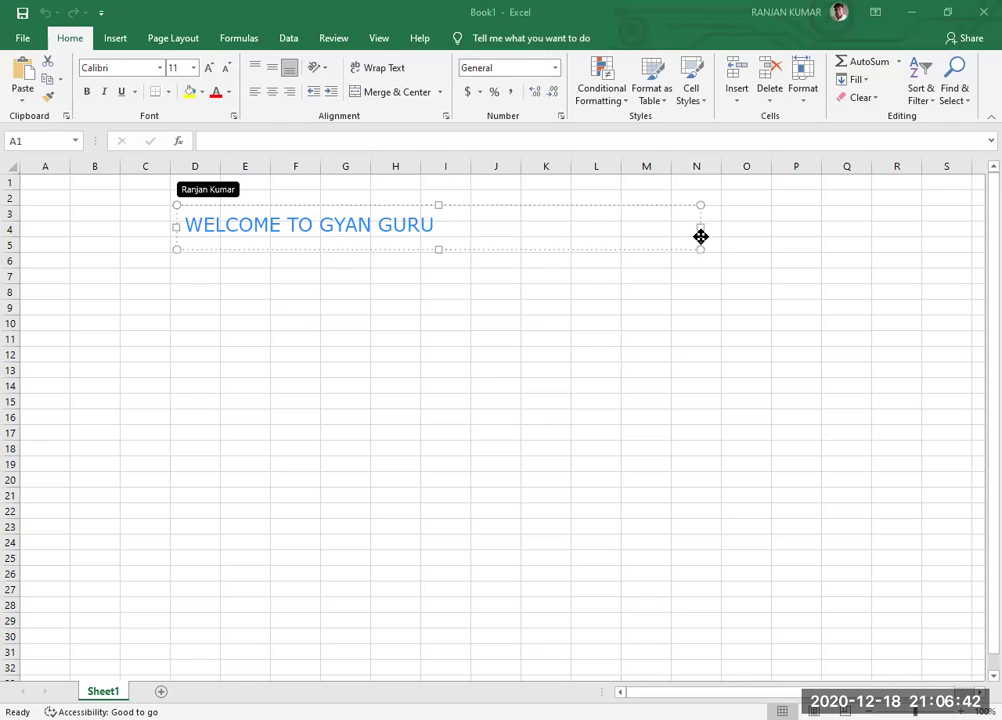
{"action": "left_click_drag", "start_coordinate": [700, 227], "coordinate": [485, 230]}
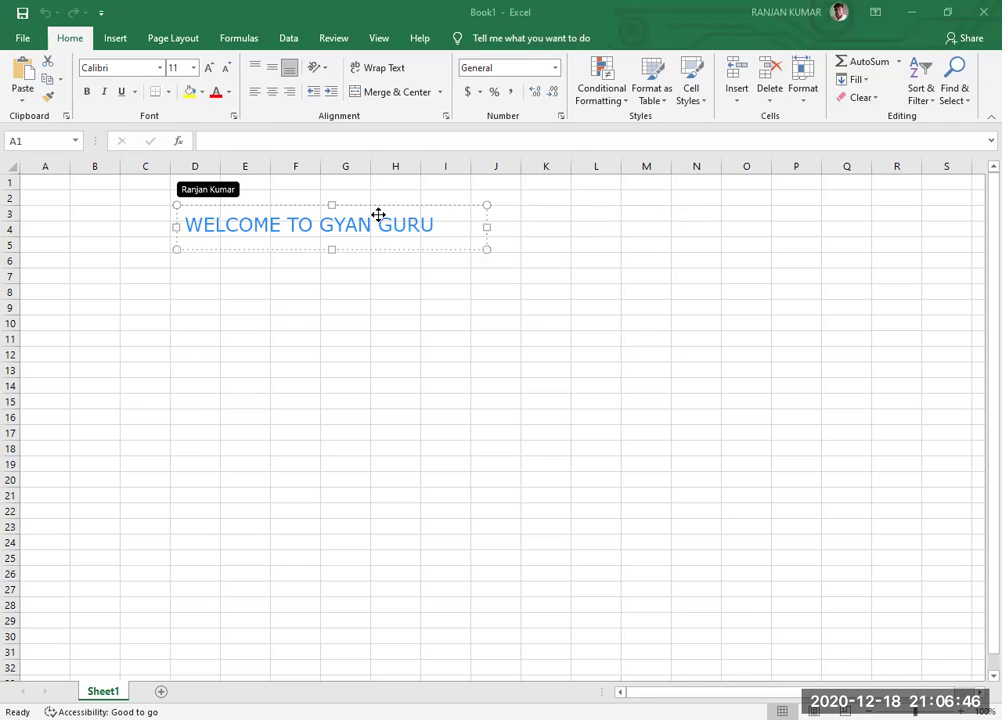
{"action": "left_click_drag", "start_coordinate": [378, 212], "coordinate": [499, 127]}
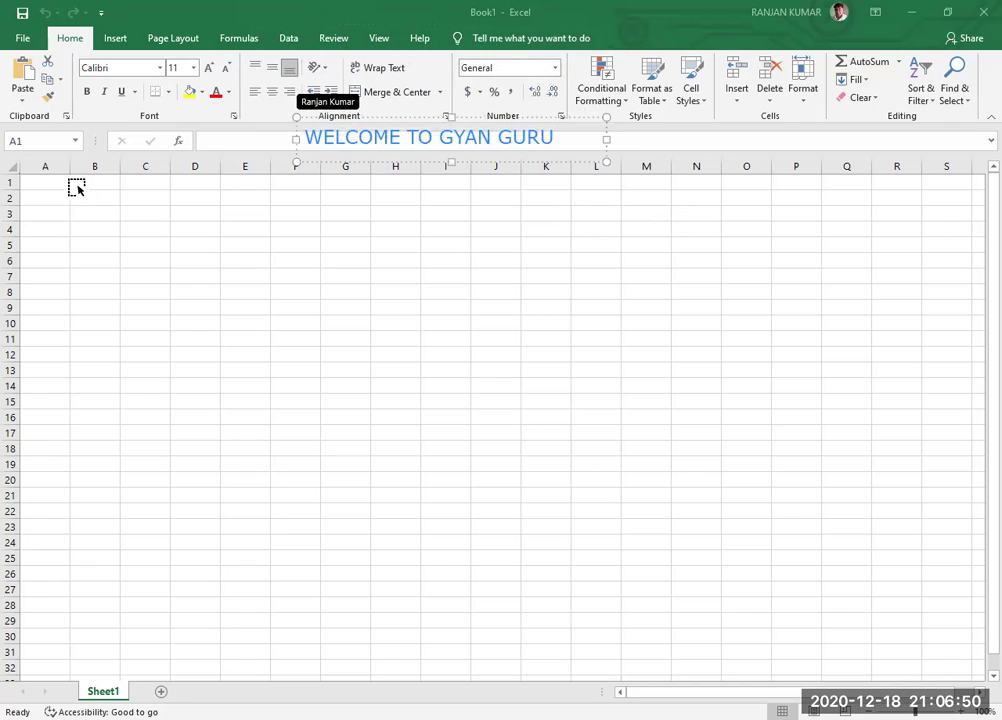
{"action": "left_click", "coordinate": [96, 227]}
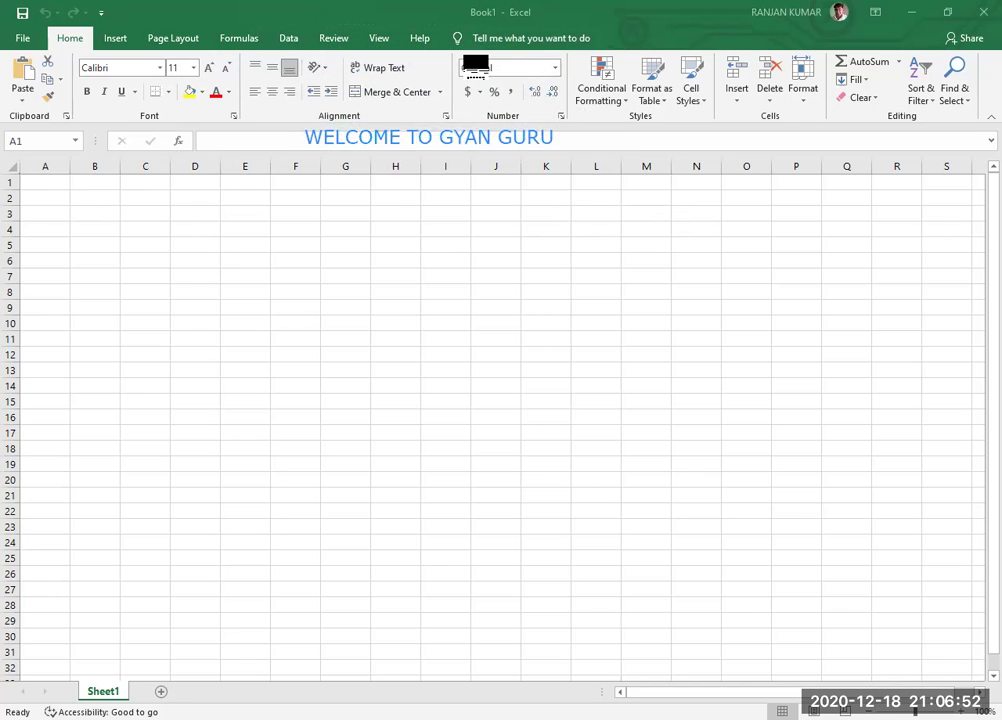
- Return to the worksheet, select cell B3 and zoom Sheet1 in to 265%
{"action": "left_click", "coordinate": [56, 215]}
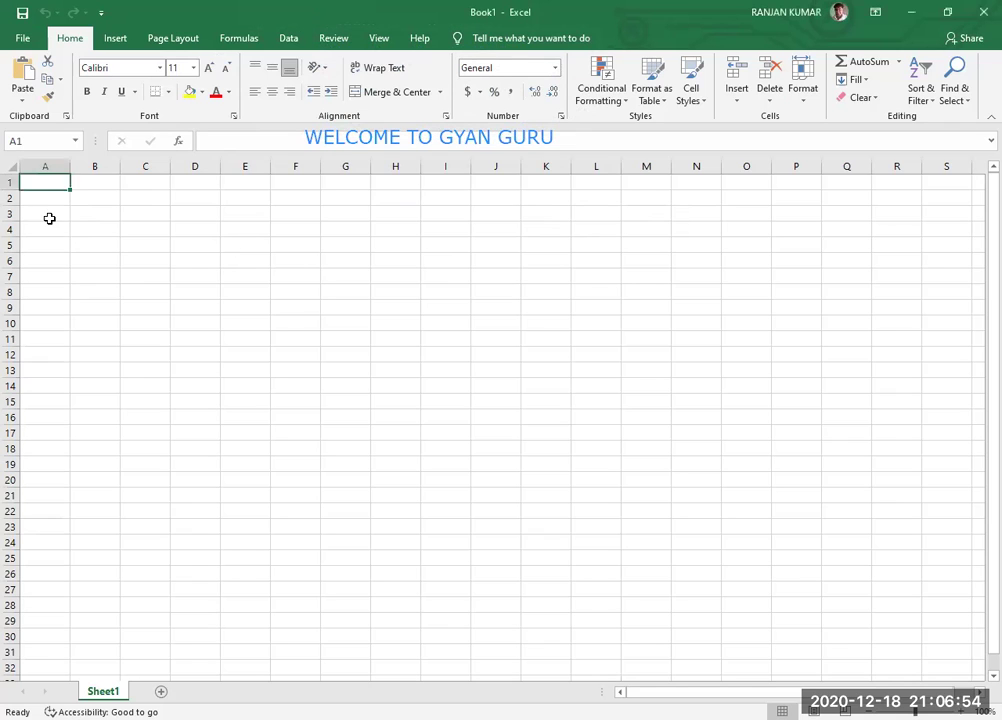
{"action": "left_click", "coordinate": [87, 212]}
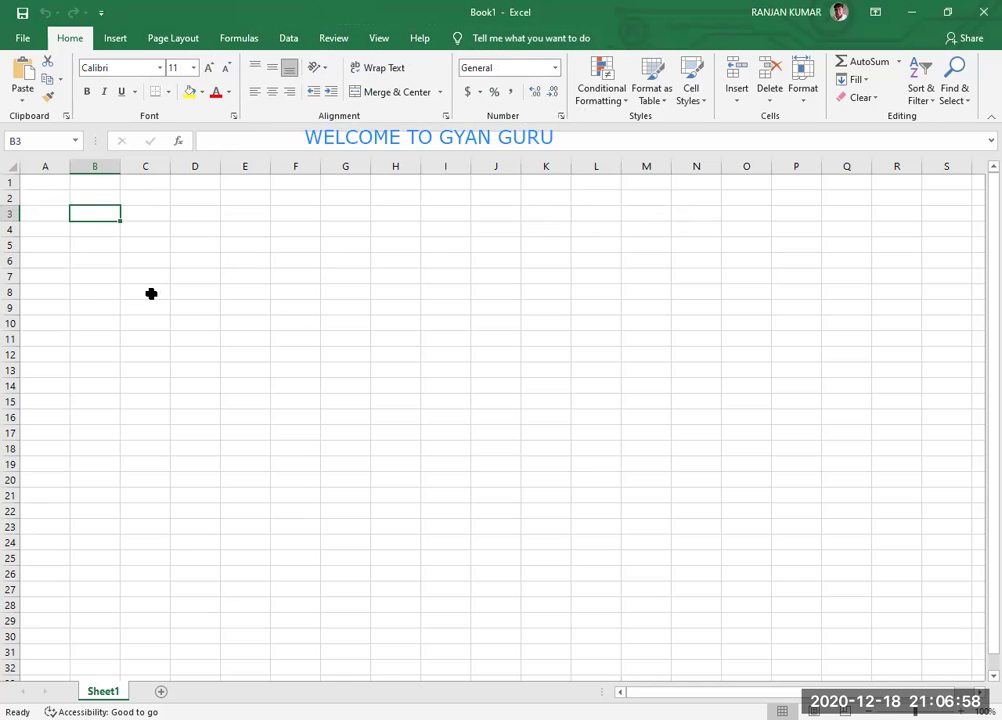
{"action": "scroll", "coordinate": [151, 293], "scroll_direction": "up", "scroll_amount": 10, "text": "ctrl"}
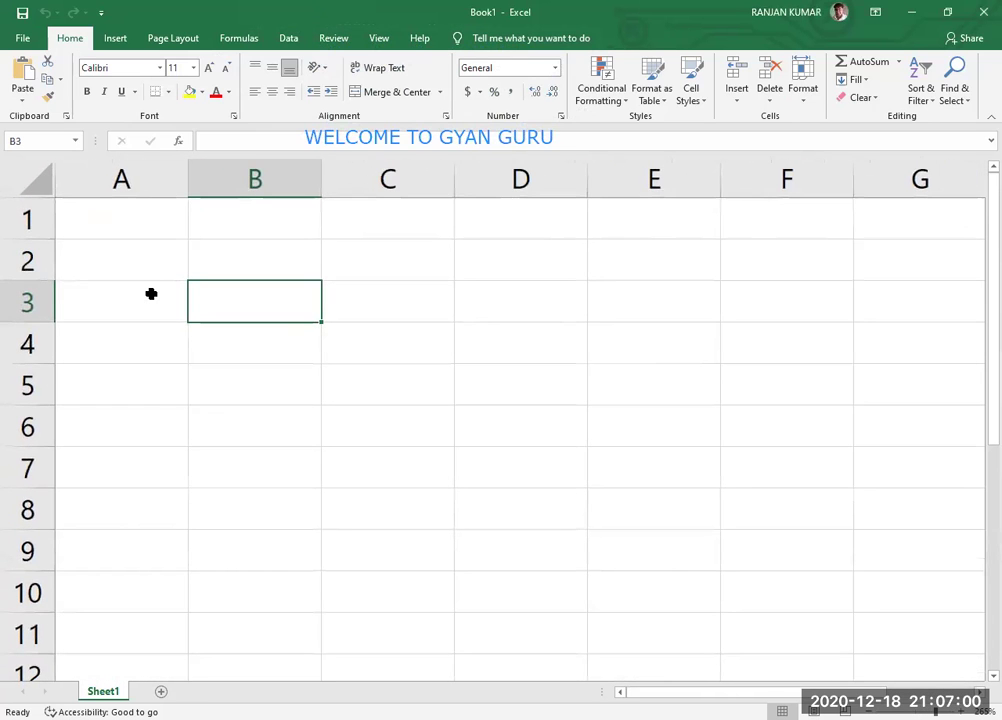
- Add a second worksheet to the workbook and switch back to Sheet1
{"action": "left_click", "coordinate": [131, 225]}
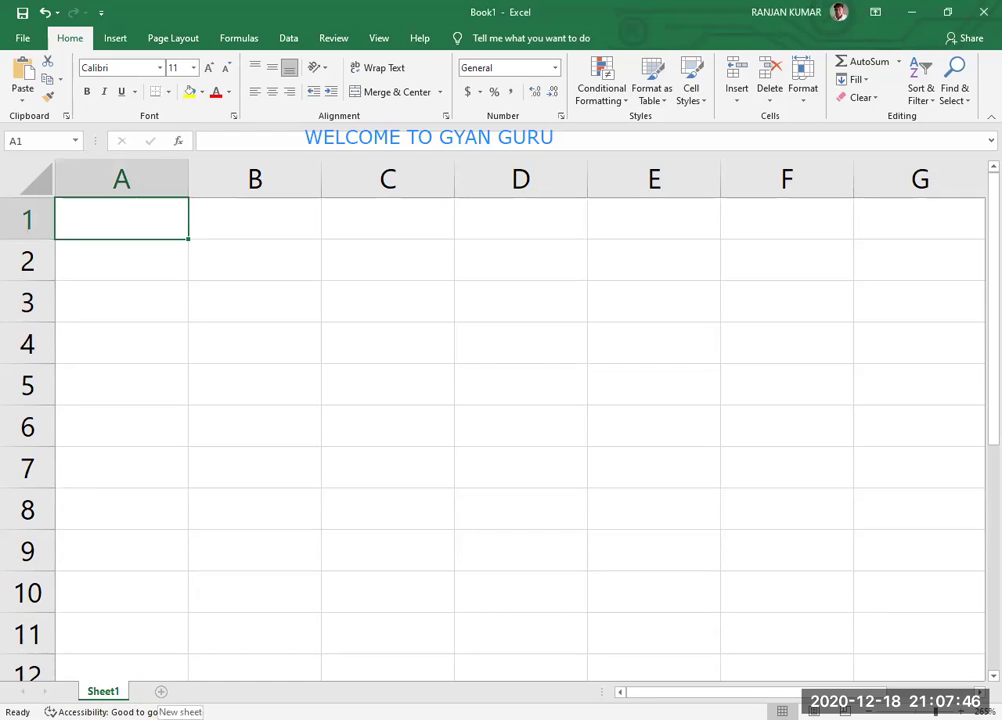
{"action": "left_click", "coordinate": [220, 440]}
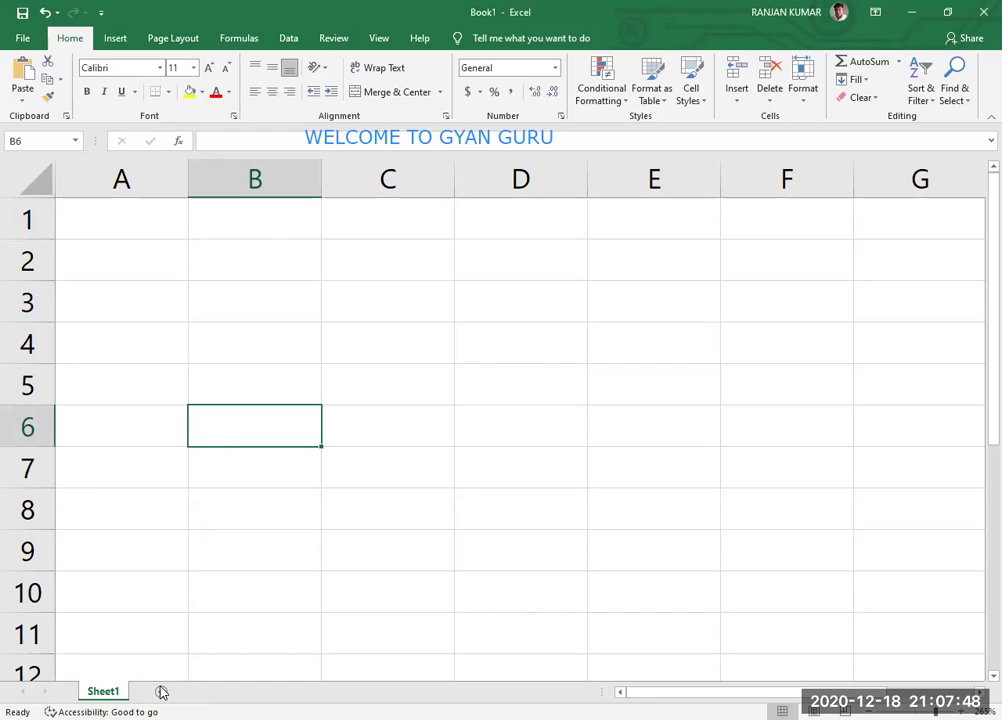
{"action": "key", "text": "shift+F11"}
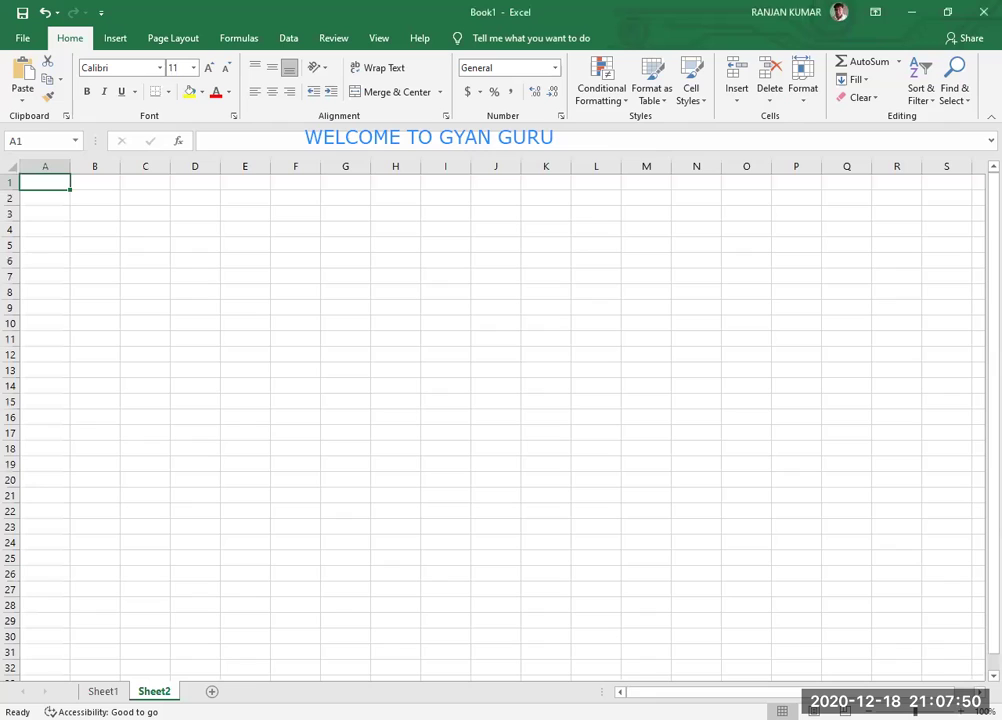
{"action": "left_click", "coordinate": [103, 691]}
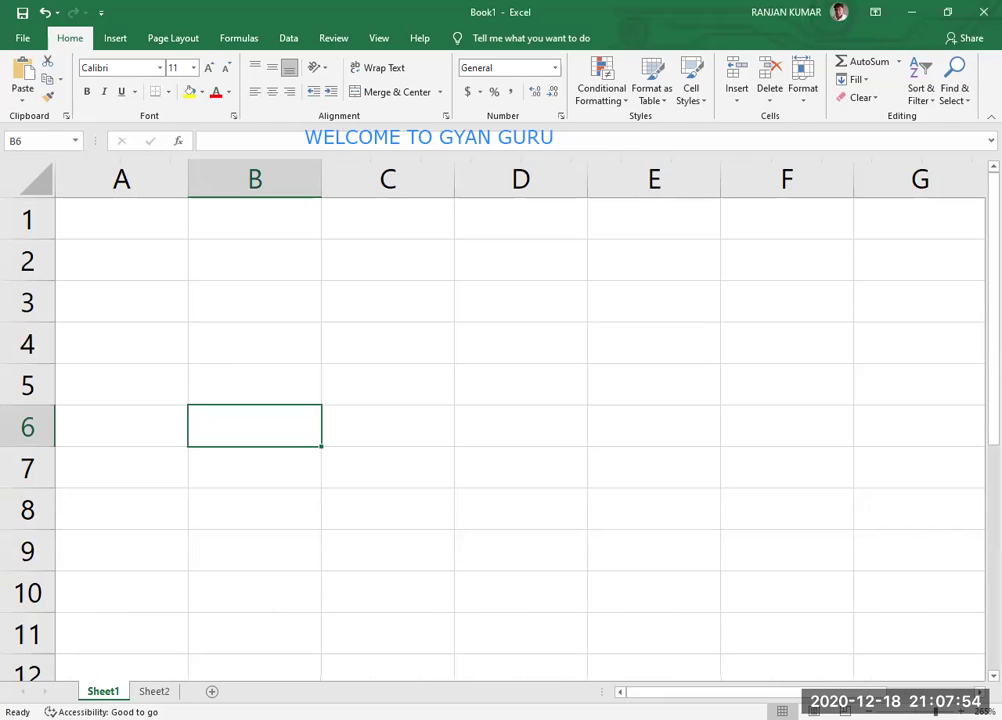
- Insert another worksheet after Sheet1 and delete it
{"action": "left_click", "coordinate": [211, 691]}
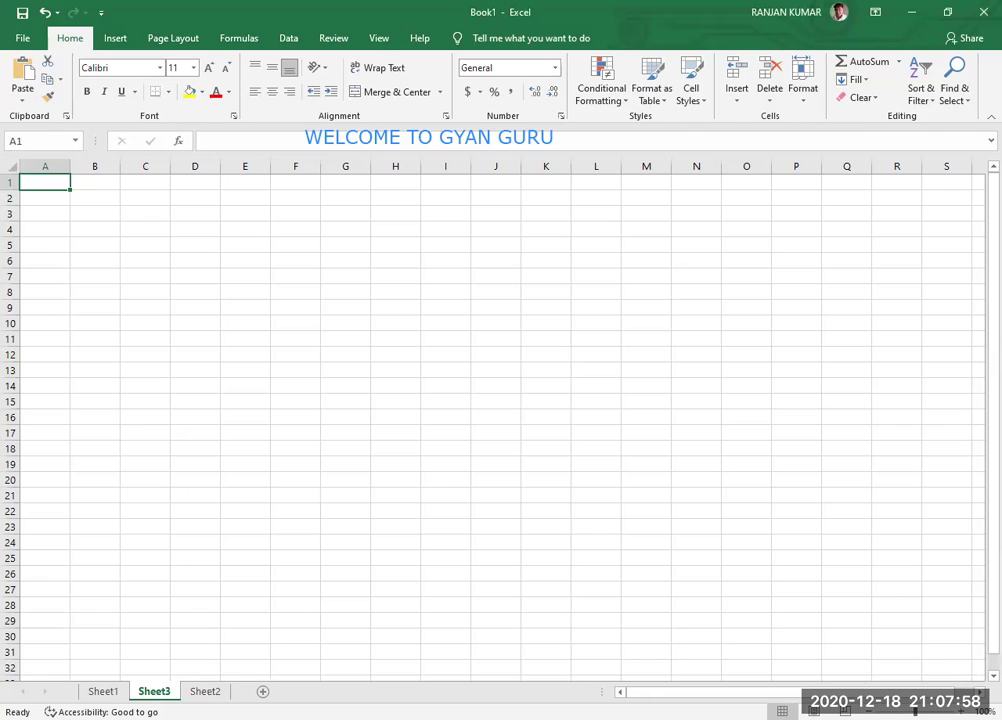
{"action": "right_click", "coordinate": [168, 691]}
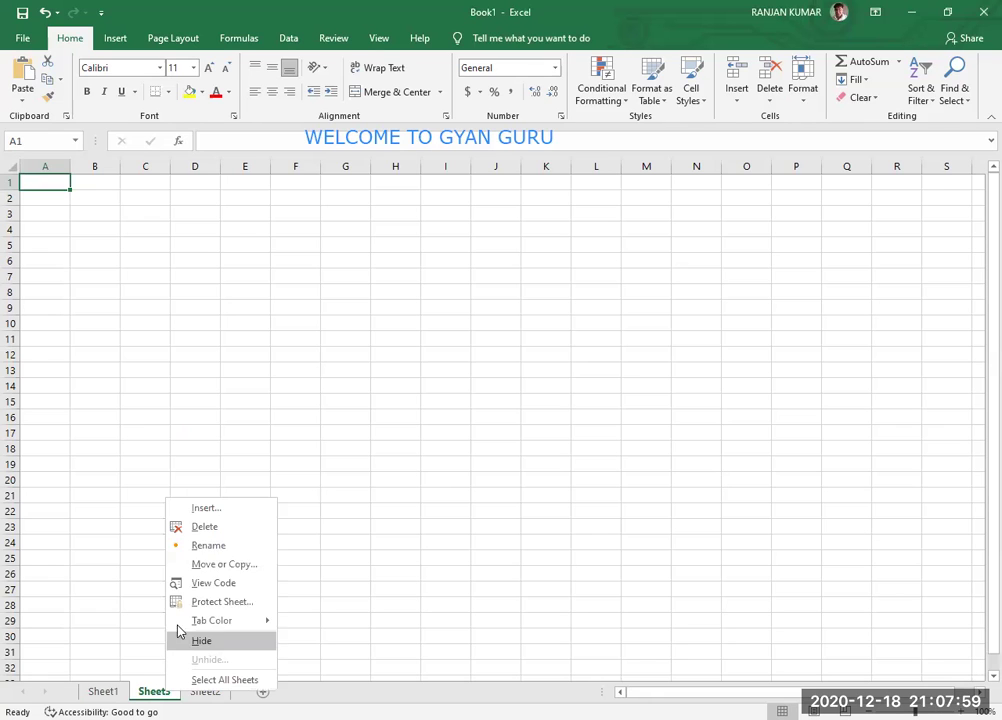
{"action": "left_click", "coordinate": [204, 527]}
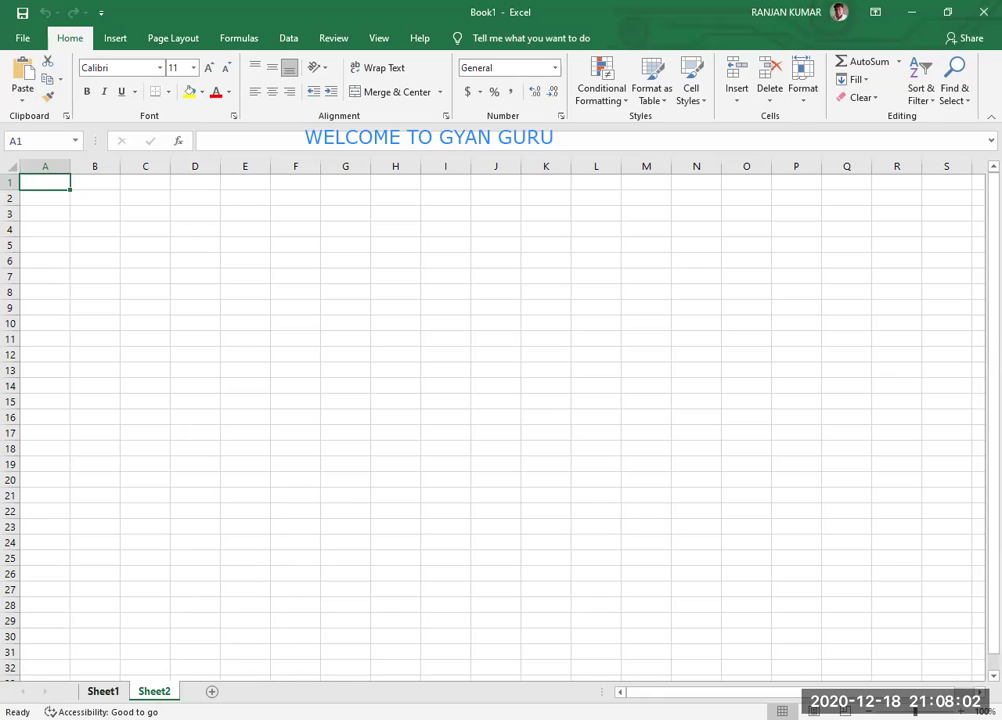
- Switch back to Sheet1 and select cell A1
{"action": "left_click", "coordinate": [103, 691]}
{"action": "left_click", "coordinate": [121, 265]}
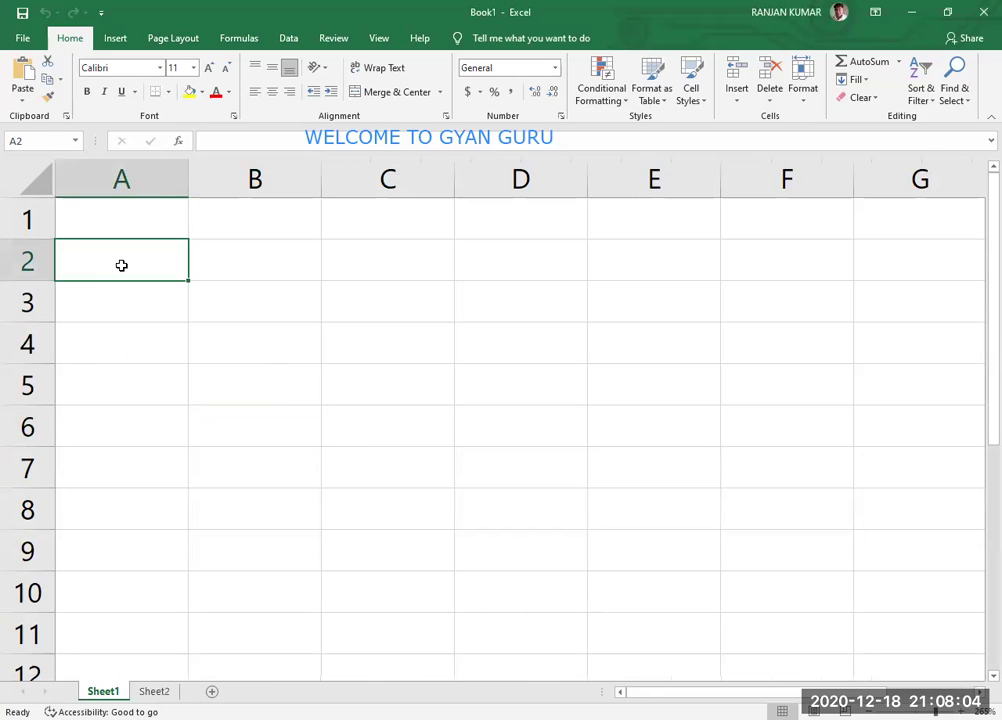
{"action": "left_click", "coordinate": [149, 221]}
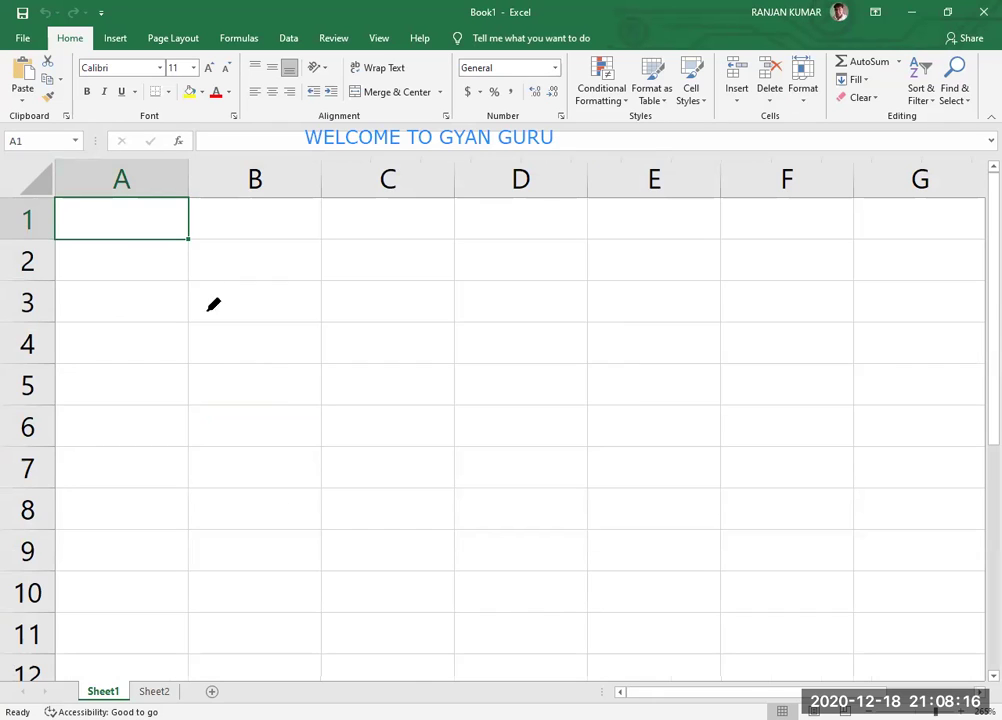
- Circle the column headers A, B and C in red with the annotation pen
{"action": "mouse_move", "coordinate": [131, 162]}
{"action": "left_mouse_down"}
{"action": "mouse_move", "coordinate": [94, 157]}
{"action": "mouse_move", "coordinate": [78, 179]}
{"action": "mouse_move", "coordinate": [145, 217]}
{"action": "mouse_move", "coordinate": [155, 165]}
{"action": "left_mouse_up"}
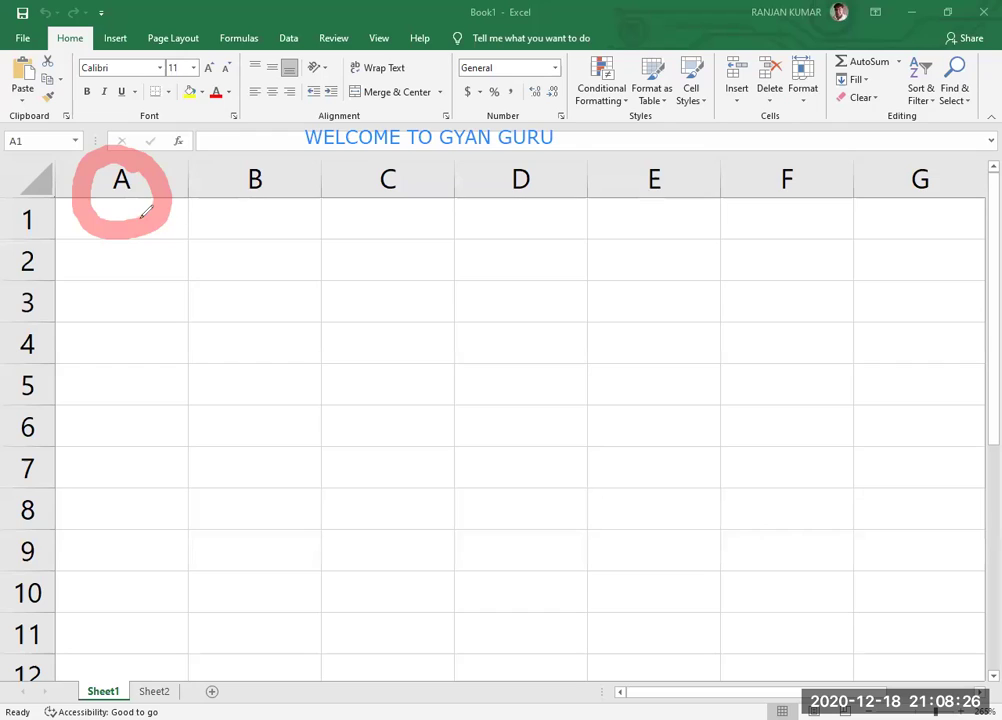
{"action": "mouse_move", "coordinate": [257, 160]}
{"action": "left_mouse_down"}
{"action": "mouse_move", "coordinate": [226, 212]}
{"action": "mouse_move", "coordinate": [270, 160]}
{"action": "left_mouse_up"}
{"action": "mouse_move", "coordinate": [385, 158]}
{"action": "left_mouse_down"}
{"action": "mouse_move", "coordinate": [362, 196]}
{"action": "mouse_move", "coordinate": [400, 160]}
{"action": "left_mouse_up"}
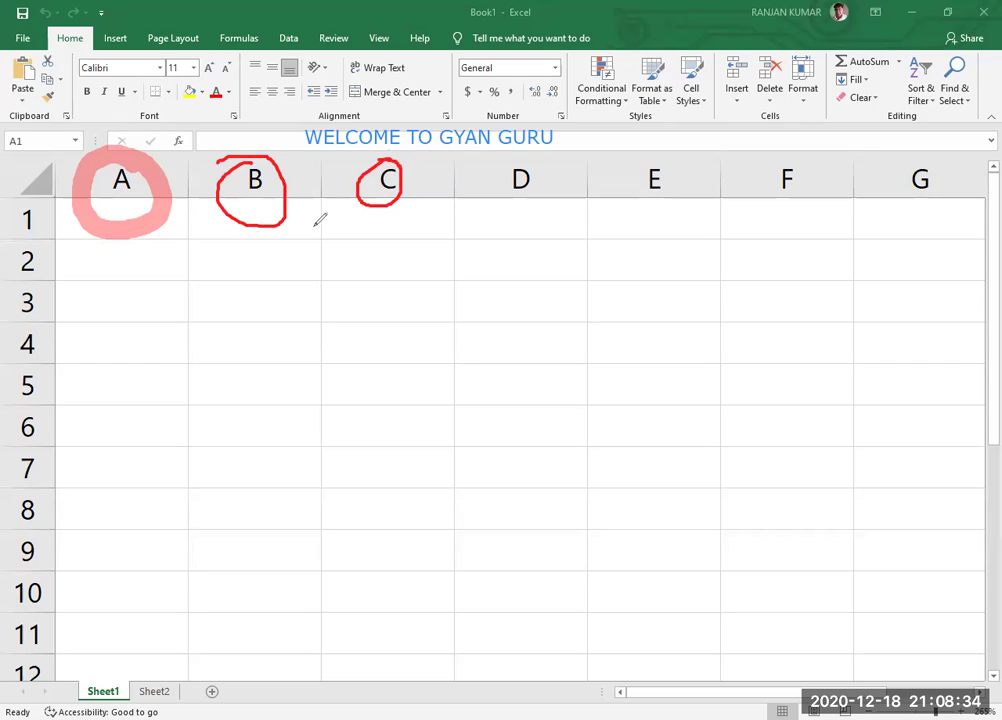
{"action": "mouse_move", "coordinate": [112, 155]}
{"action": "left_mouse_down"}
{"action": "mouse_move", "coordinate": [78, 168]}
{"action": "mouse_move", "coordinate": [88, 222]}
{"action": "mouse_move", "coordinate": [150, 228]}
{"action": "mouse_move", "coordinate": [174, 192]}
{"action": "mouse_move", "coordinate": [140, 145]}
{"action": "left_mouse_up"}
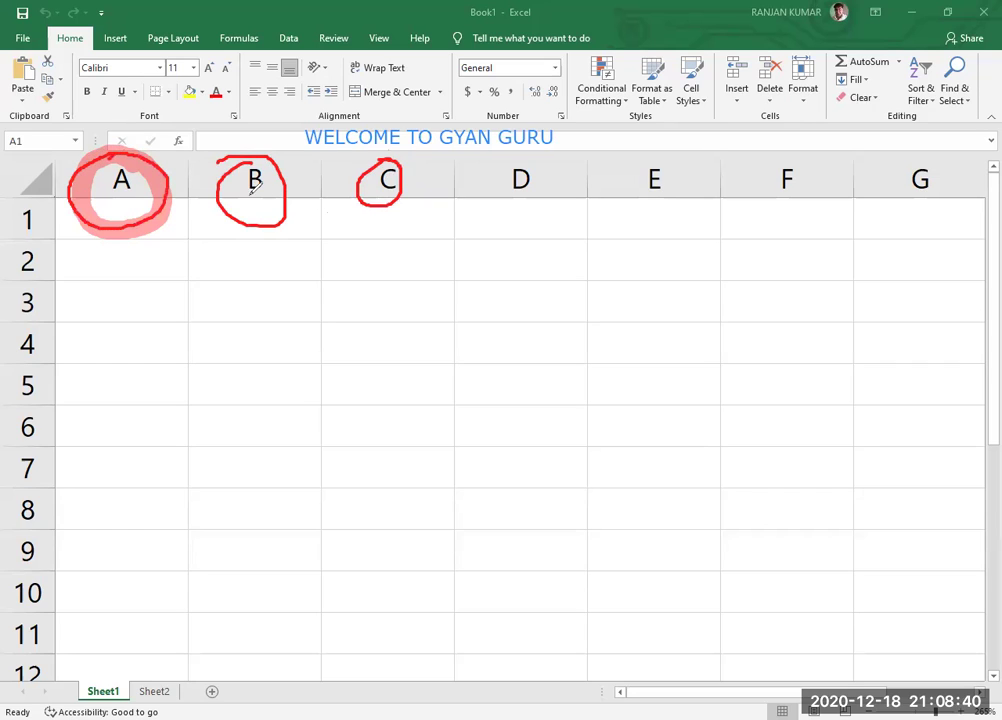
{"action": "left_click", "coordinate": [507, 58]}
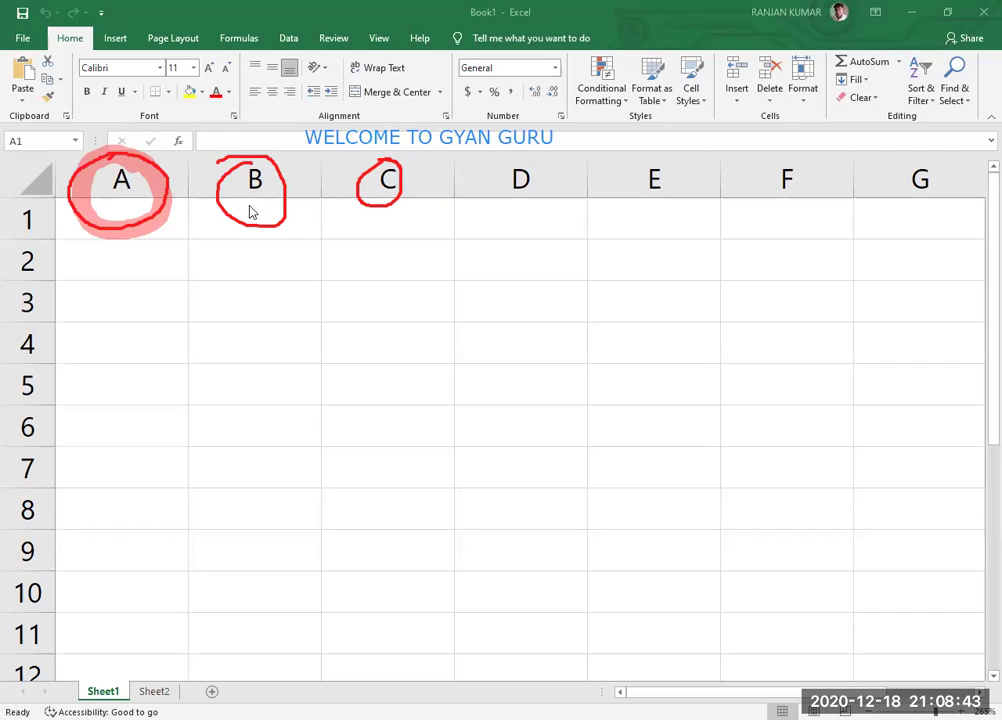
- Jump to the last column in row 1 and mark its header XFD with a pink circle and tick
{"action": "left_click", "coordinate": [151, 258]}
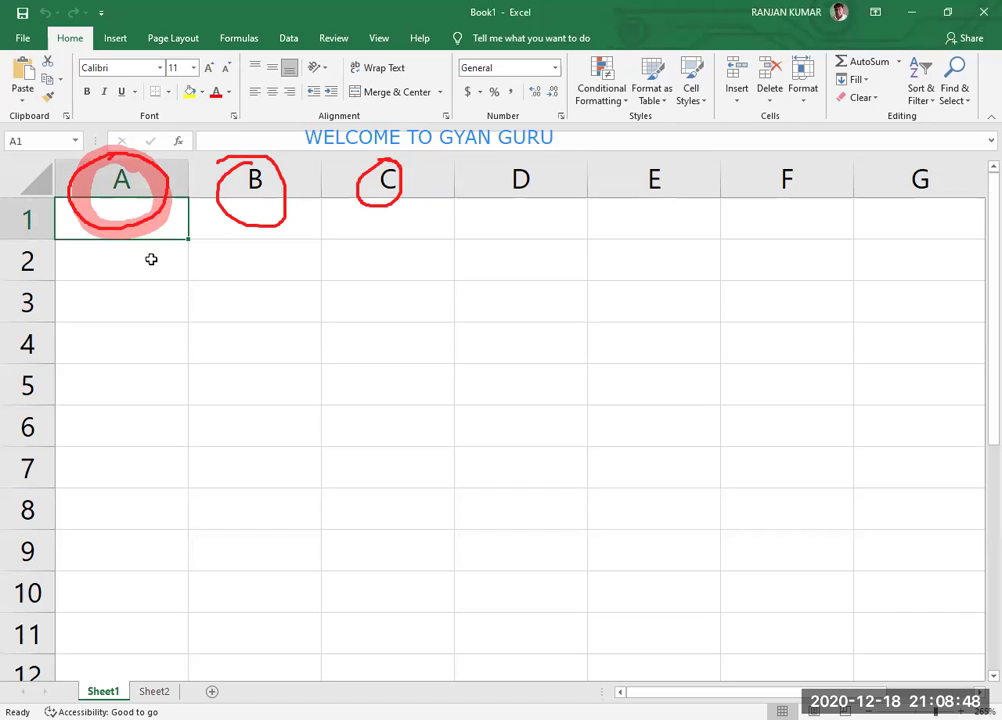
{"action": "key", "text": "ctrl+Right"}
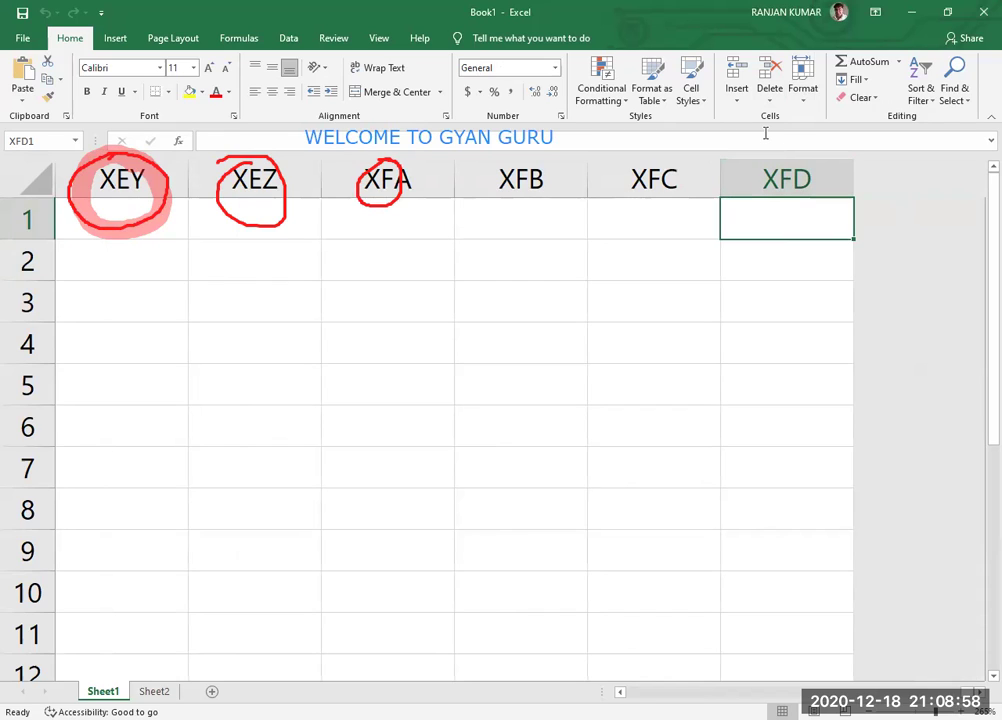
{"action": "mouse_move", "coordinate": [762, 150]}
{"action": "left_mouse_down"}
{"action": "mouse_move", "coordinate": [727, 158]}
{"action": "mouse_move", "coordinate": [864, 255]}
{"action": "mouse_move", "coordinate": [813, 148]}
{"action": "mouse_move", "coordinate": [758, 160]}
{"action": "left_mouse_up"}
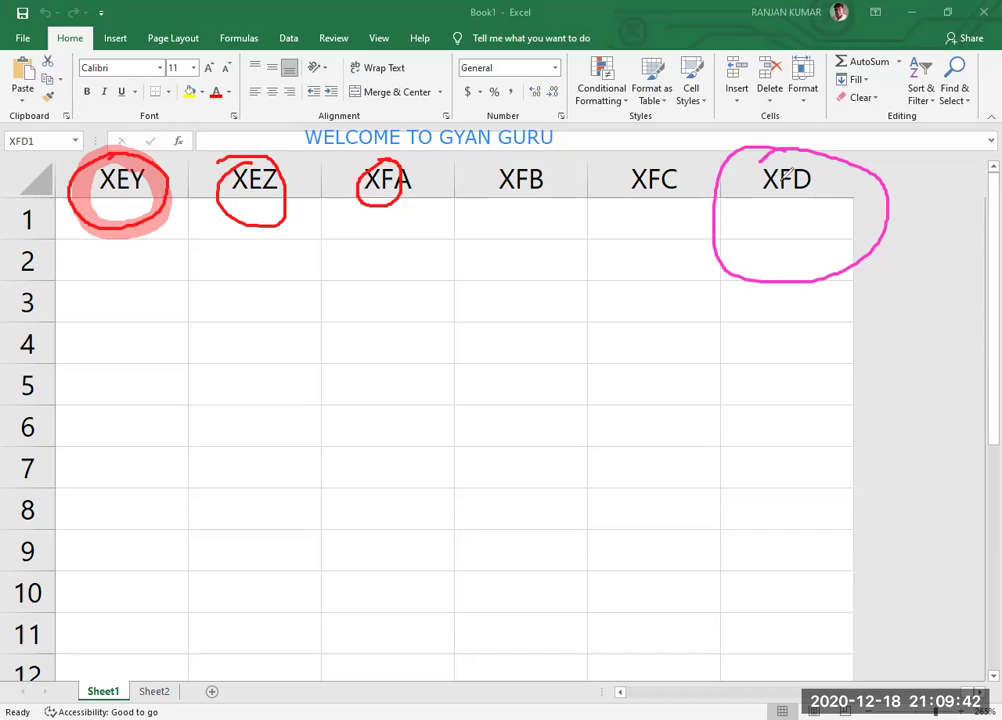
{"action": "mouse_move", "coordinate": [775, 209]}
{"action": "left_mouse_down"}
{"action": "mouse_move", "coordinate": [788, 178]}
{"action": "mouse_move", "coordinate": [830, 190]}
{"action": "left_mouse_up"}
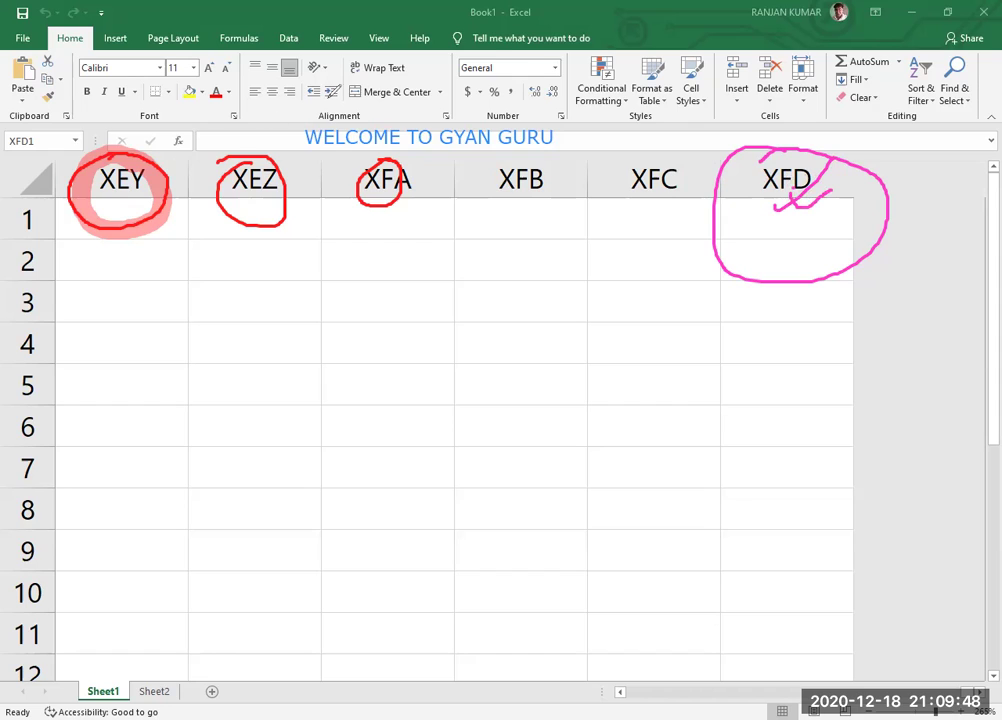
- Return to cell A1 and erase the hand-drawn marks around the column headers, keeping the welcome text
{"action": "left_click", "coordinate": [663, 217]}
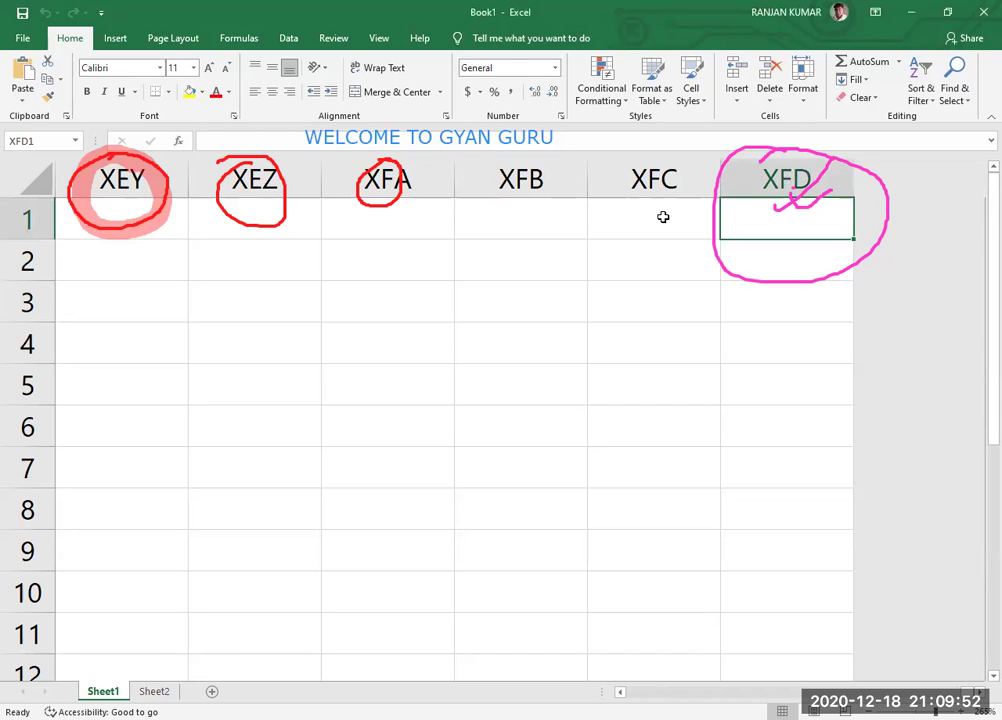
{"action": "key", "text": "ctrl+Home"}
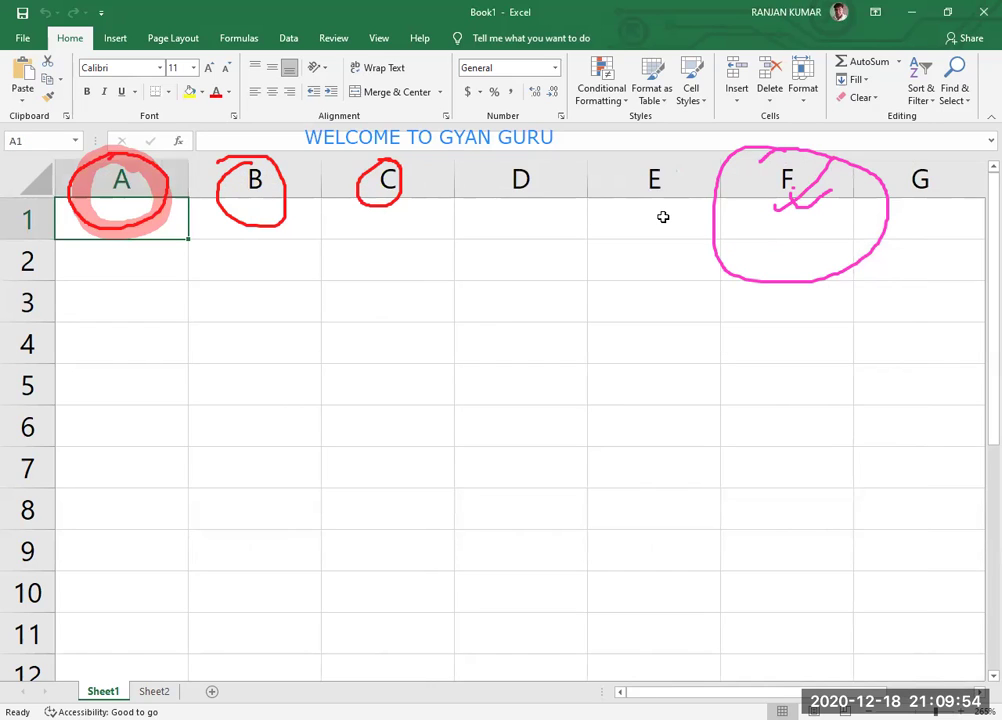
{"action": "left_click", "coordinate": [701, 94]}
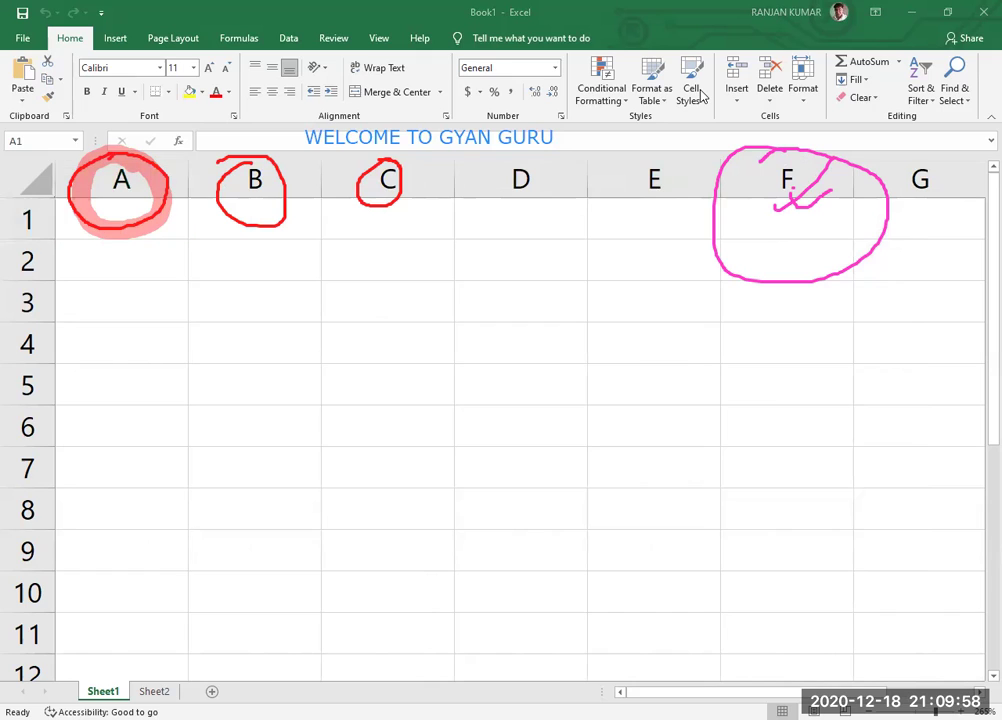
{"action": "mouse_move", "coordinate": [700, 210]}
{"action": "left_mouse_down"}
{"action": "mouse_move", "coordinate": [778, 197]}
{"action": "mouse_move", "coordinate": [825, 203]}
{"action": "mouse_move", "coordinate": [503, 188]}
{"action": "mouse_move", "coordinate": [121, 190]}
{"action": "left_mouse_up"}
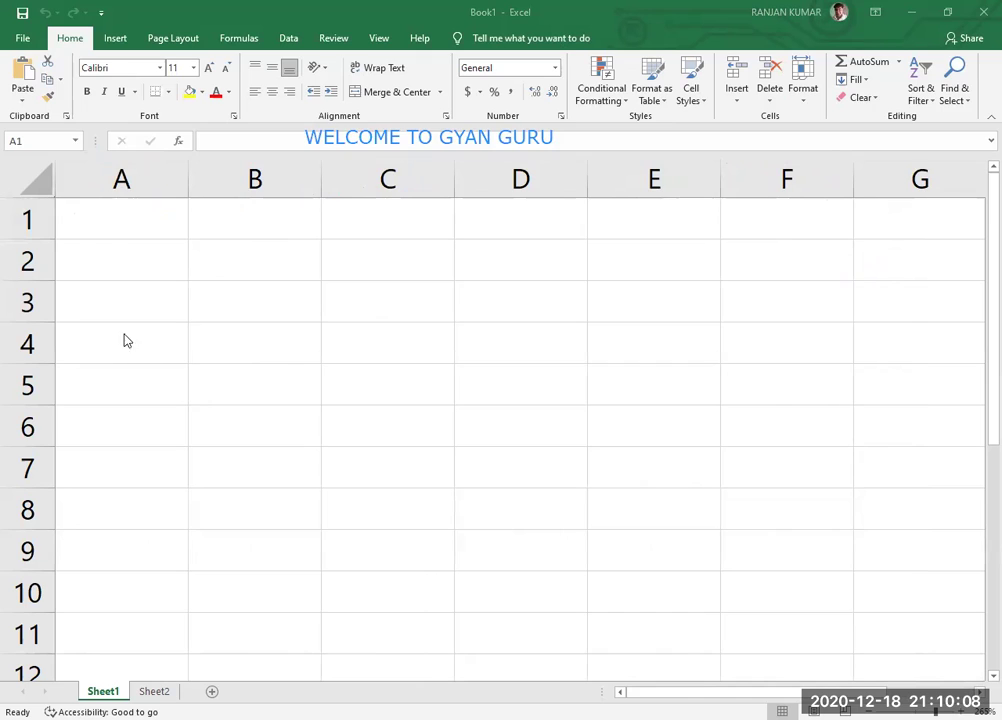
- Enter 16384 in cell A1 and clear it again, leaving A1 selected
{"action": "left_click", "coordinate": [128, 223]}
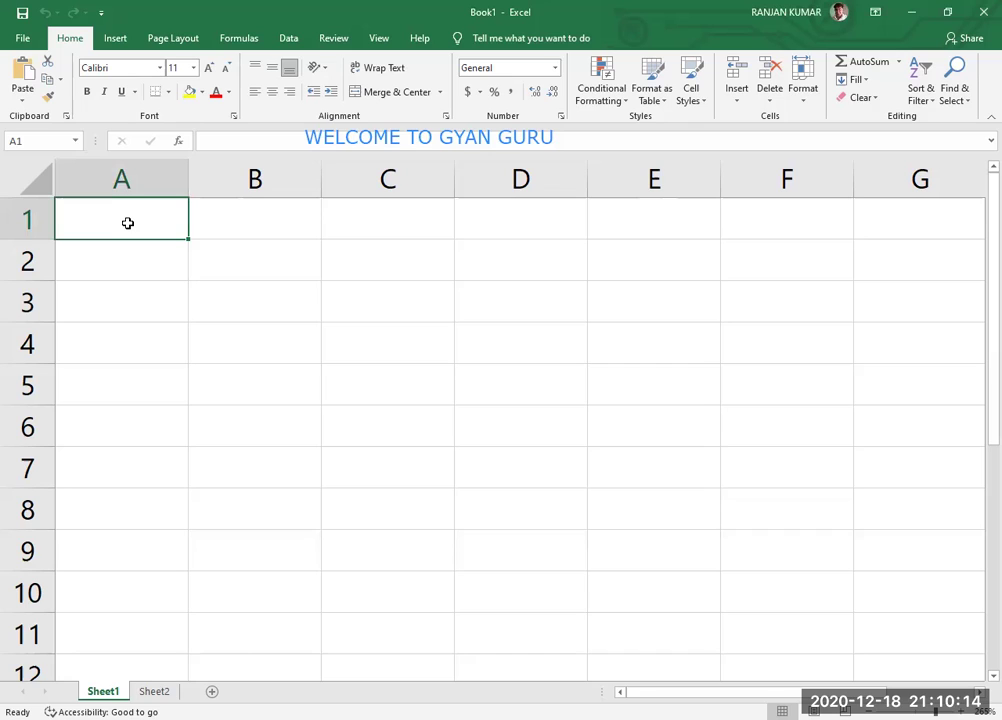
{"action": "type", "text": "16"}
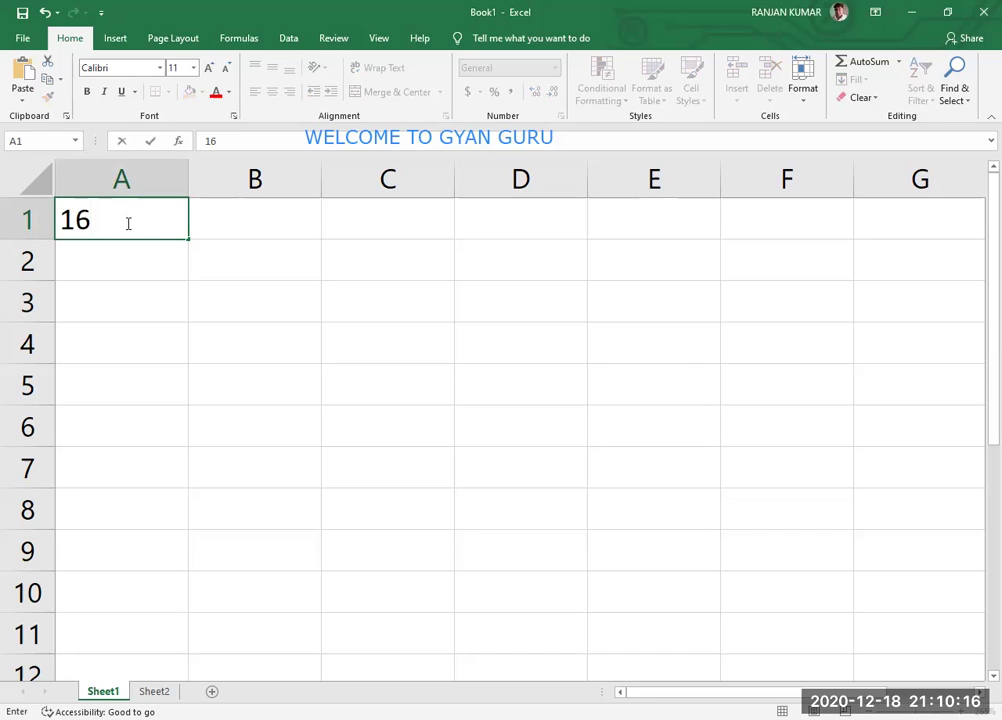
{"action": "type", "text": "384"}
{"action": "left_click", "coordinate": [147, 247]}
{"action": "left_click", "coordinate": [165, 226]}
{"action": "key", "text": "Delete"}
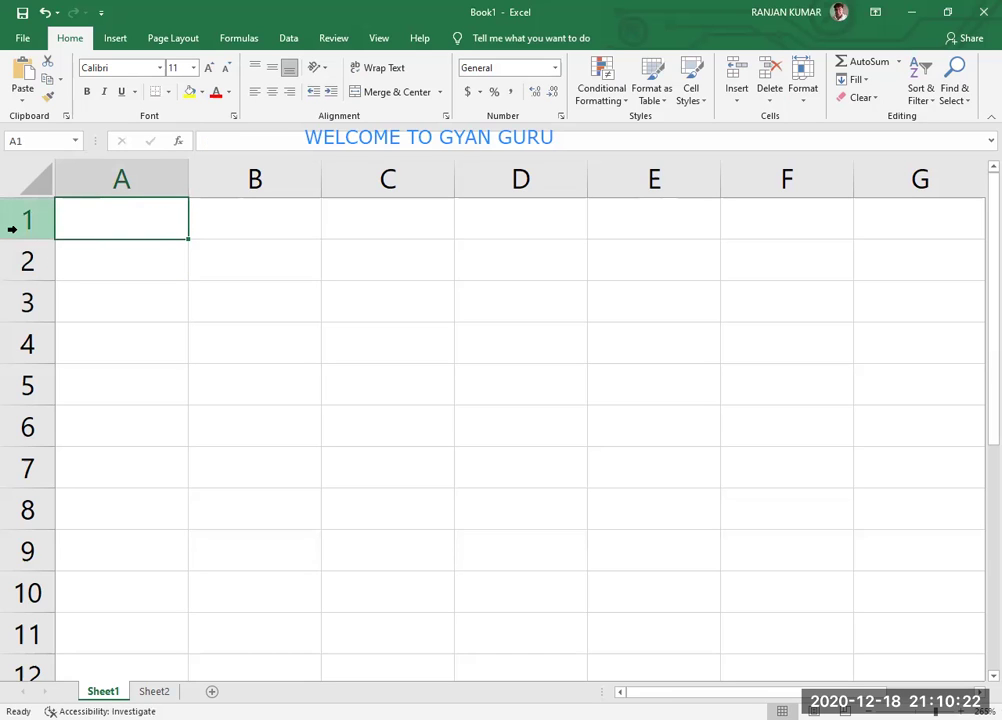
{"action": "left_click", "coordinate": [211, 263]}
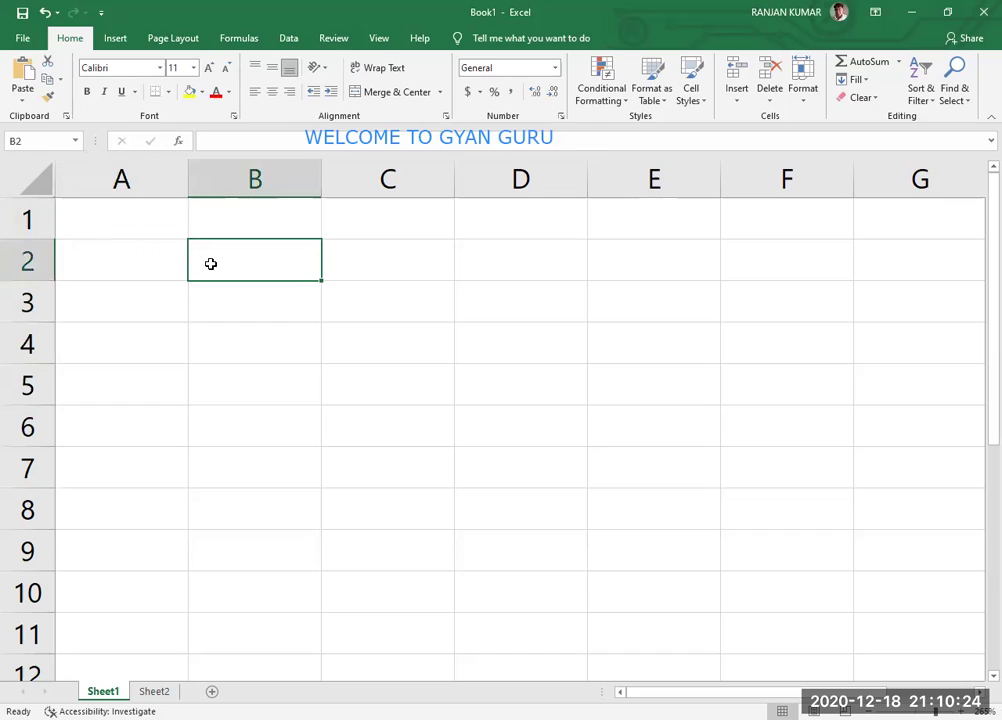
{"action": "left_click", "coordinate": [148, 230]}
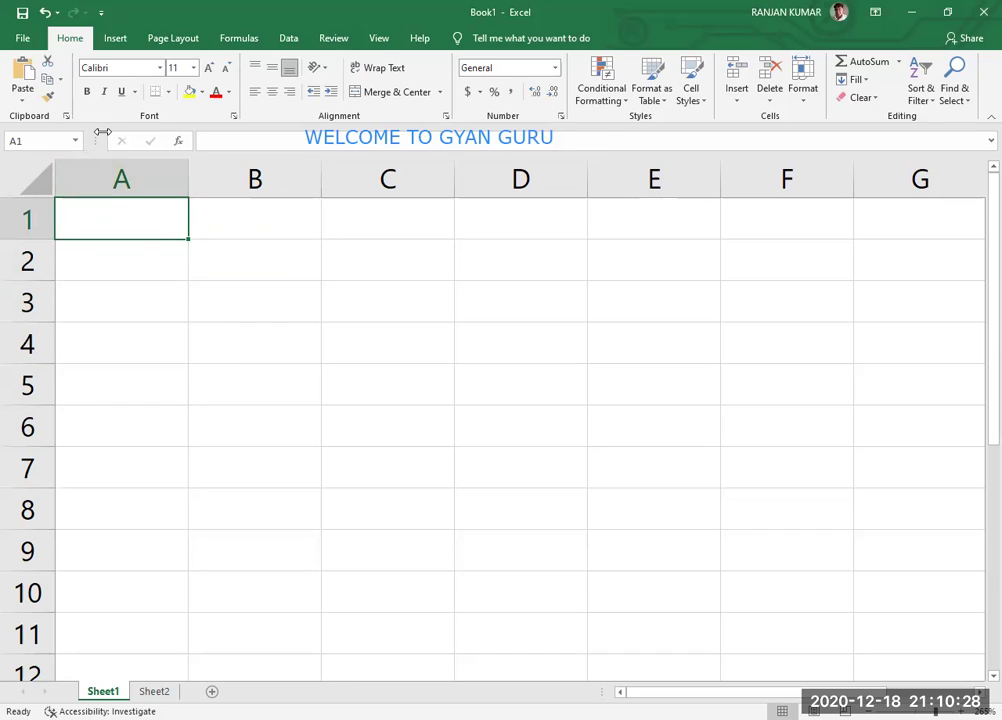
- Turn on the R1C1 reference style in the Excel formula options
{"action": "left_click", "coordinate": [20, 42]}
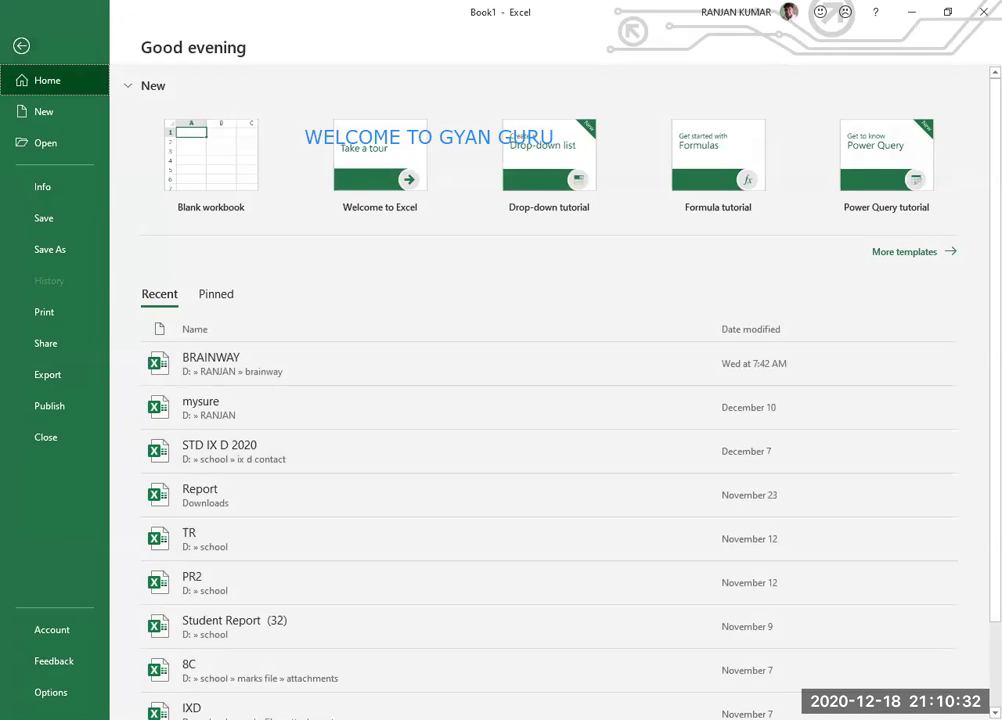
{"action": "key", "text": "Escape"}
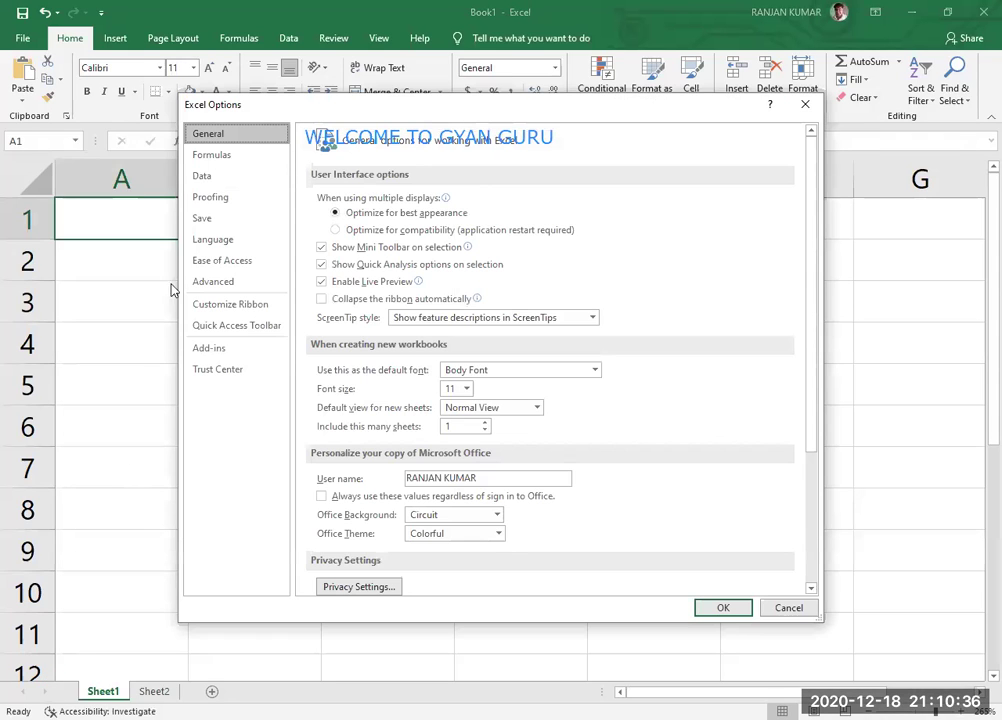
{"action": "left_click", "coordinate": [212, 157]}
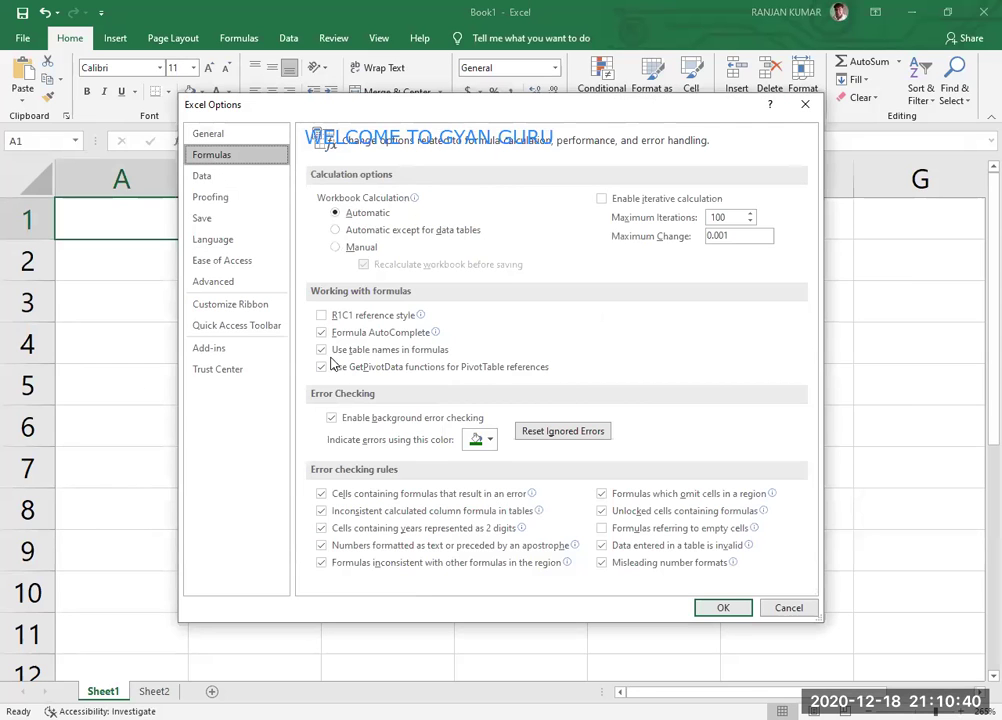
{"action": "left_click", "coordinate": [321, 316]}
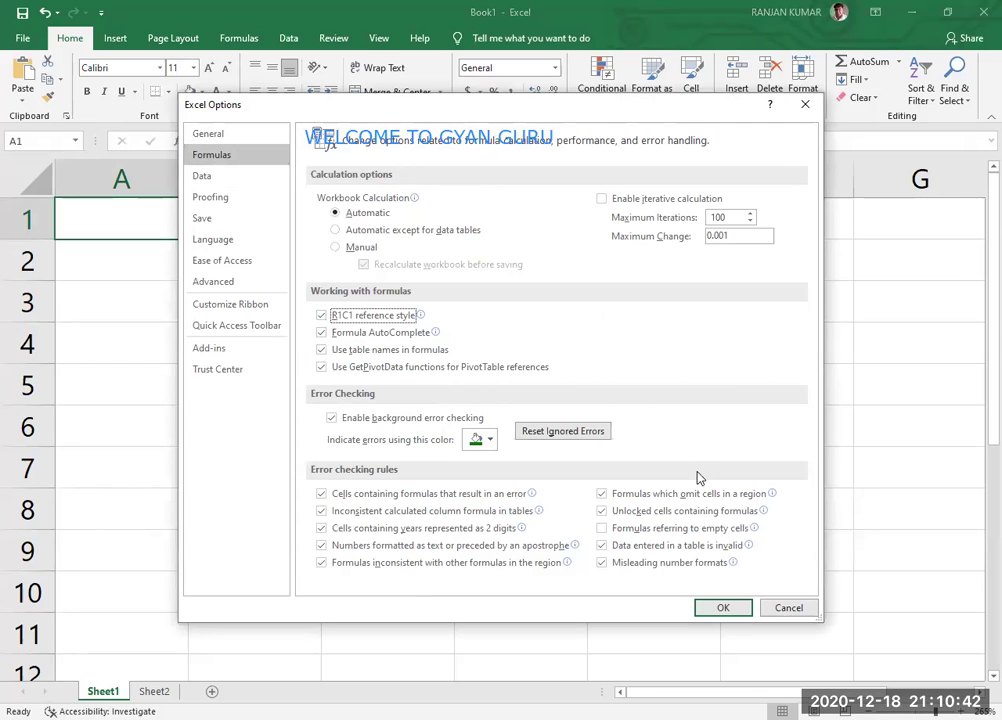
{"action": "left_click", "coordinate": [724, 609]}
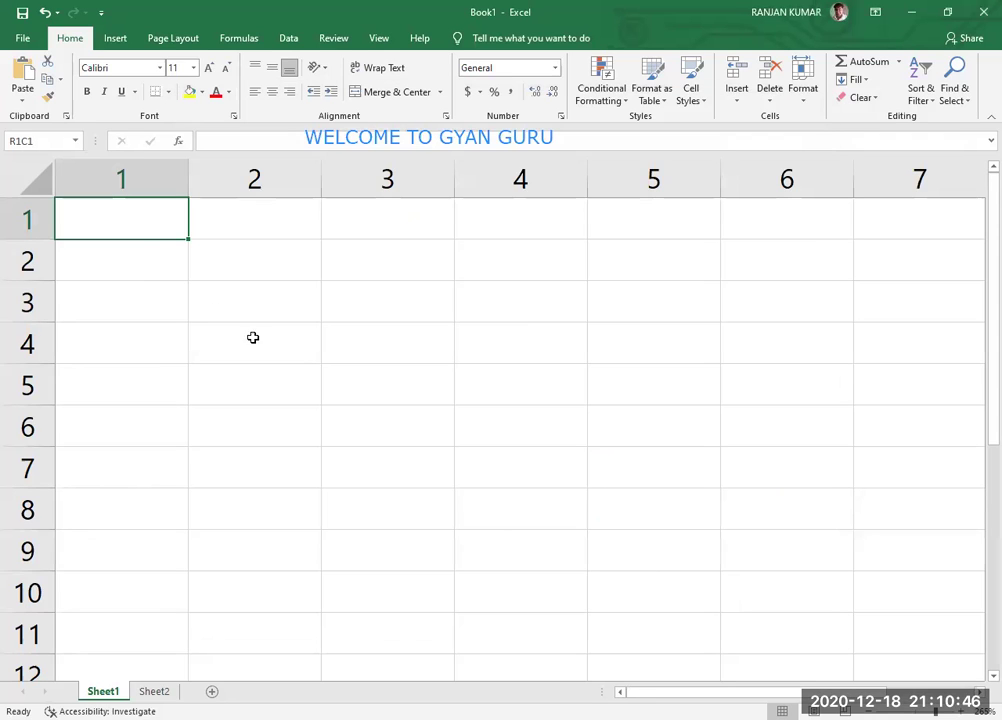
- Jump from the first cell to the last column in row 1 and circle its header 16384 in pink
{"action": "left_click", "coordinate": [212, 224]}
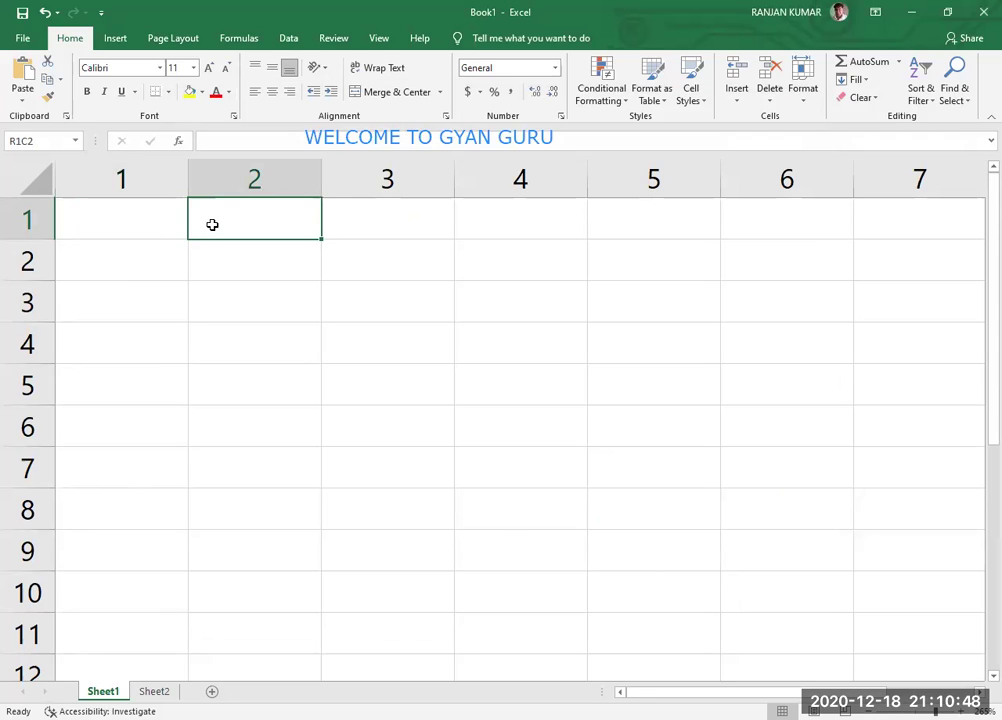
{"action": "left_click", "coordinate": [156, 226]}
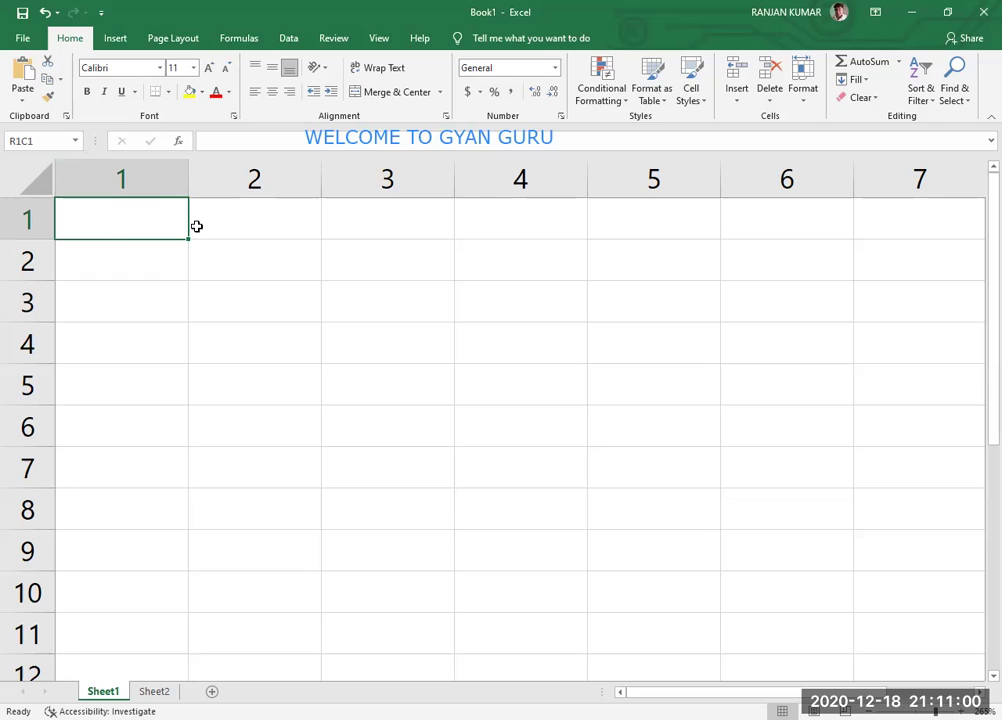
{"action": "key", "text": "ctrl+Right"}
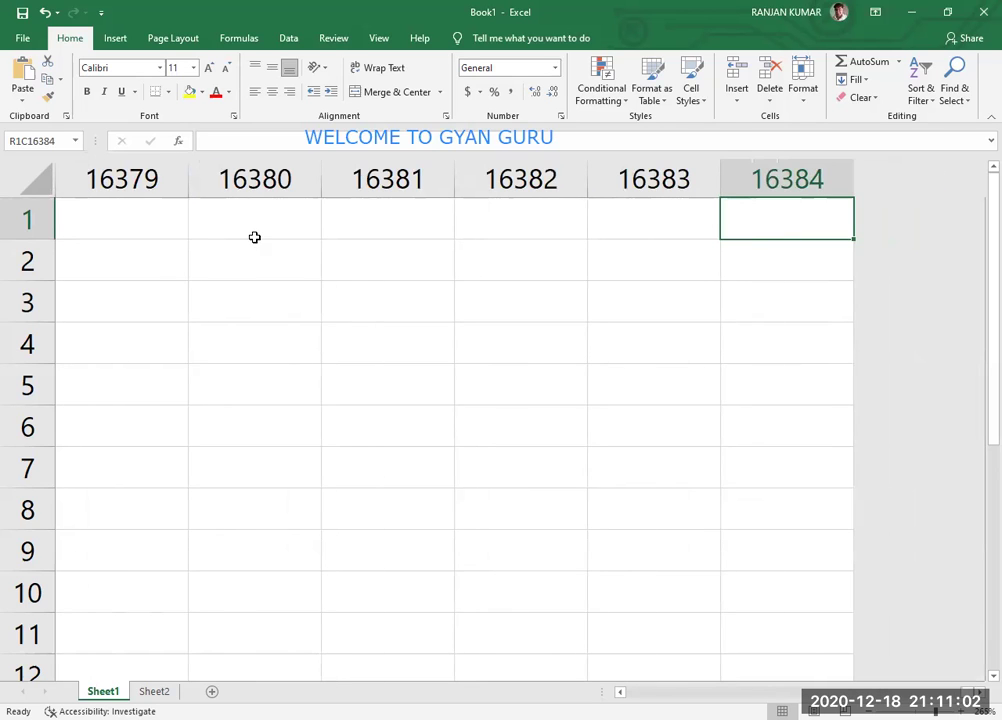
{"action": "left_click", "coordinate": [783, 249]}
{"action": "left_click", "coordinate": [785, 210]}
{"action": "mouse_move", "coordinate": [770, 156]}
{"action": "left_mouse_down"}
{"action": "mouse_move", "coordinate": [740, 224]}
{"action": "mouse_move", "coordinate": [852, 196]}
{"action": "mouse_move", "coordinate": [807, 146]}
{"action": "mouse_move", "coordinate": [757, 150]}
{"action": "left_mouse_up"}
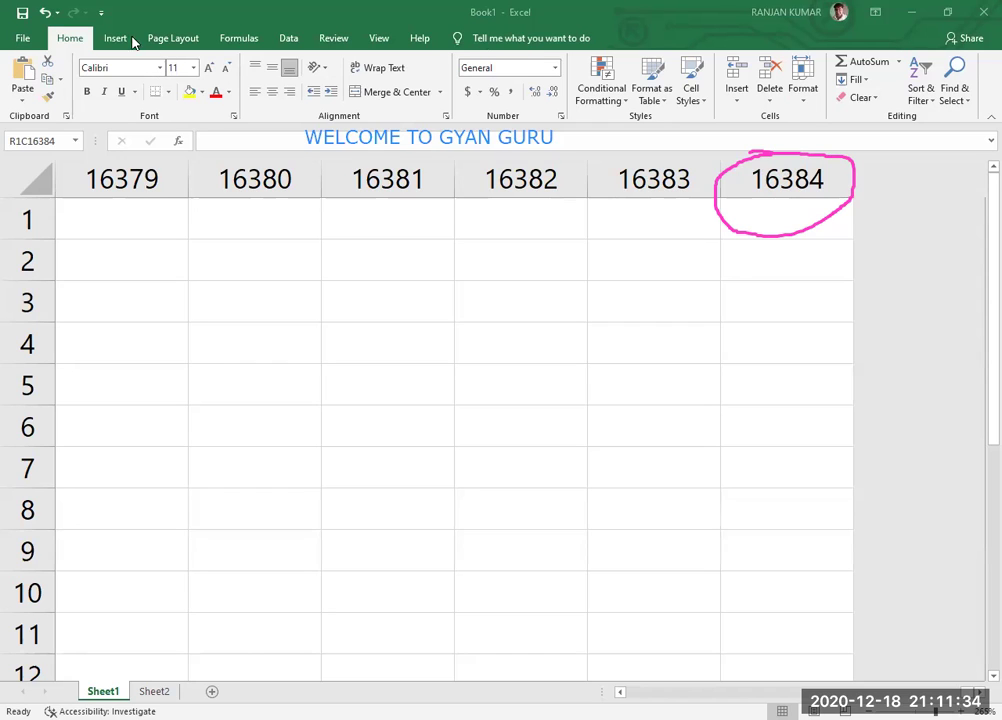
- Turn off the R1C1 reference style in the formula options and return to cell A1
{"action": "left_click", "coordinate": [22, 38]}
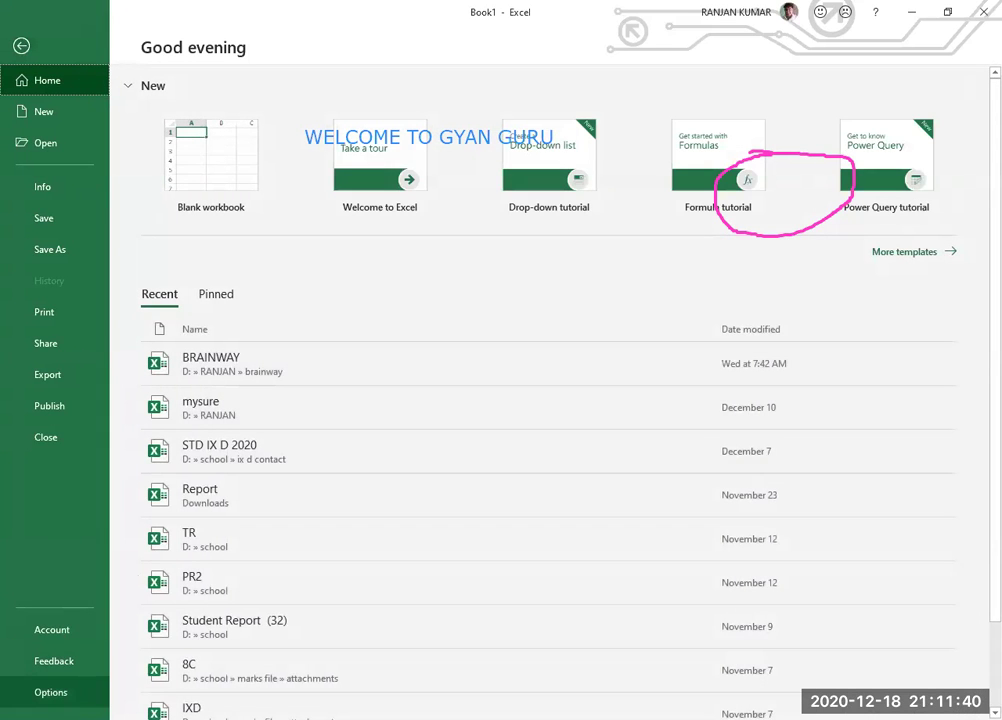
{"action": "left_click", "coordinate": [52, 692]}
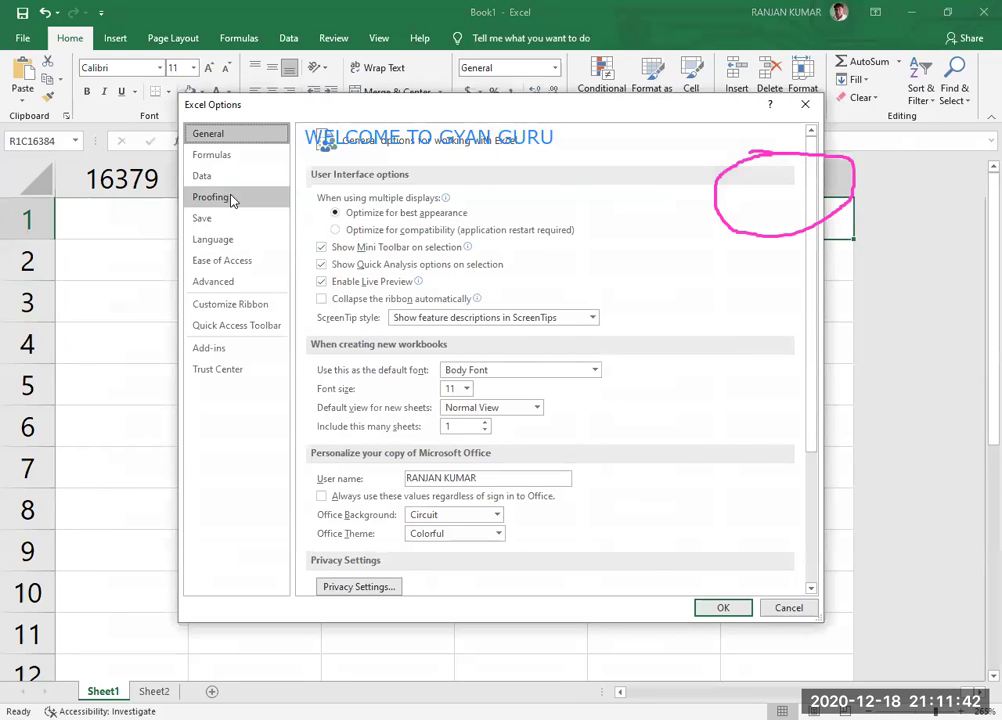
{"action": "left_click", "coordinate": [222, 157]}
{"action": "left_click", "coordinate": [322, 315]}
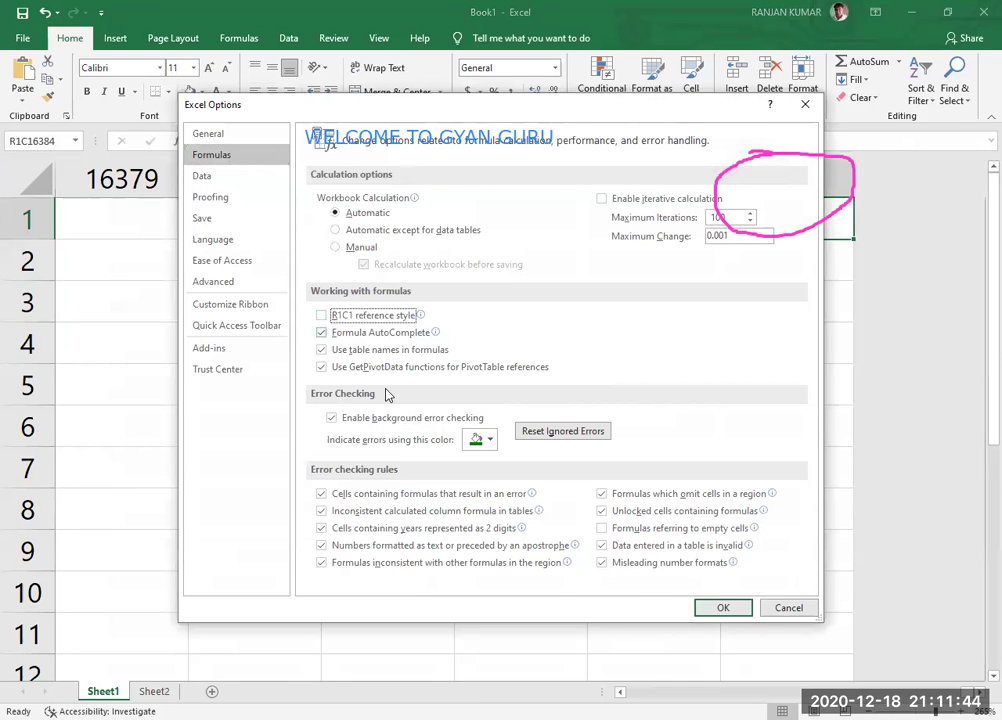
{"action": "left_click", "coordinate": [723, 607]}
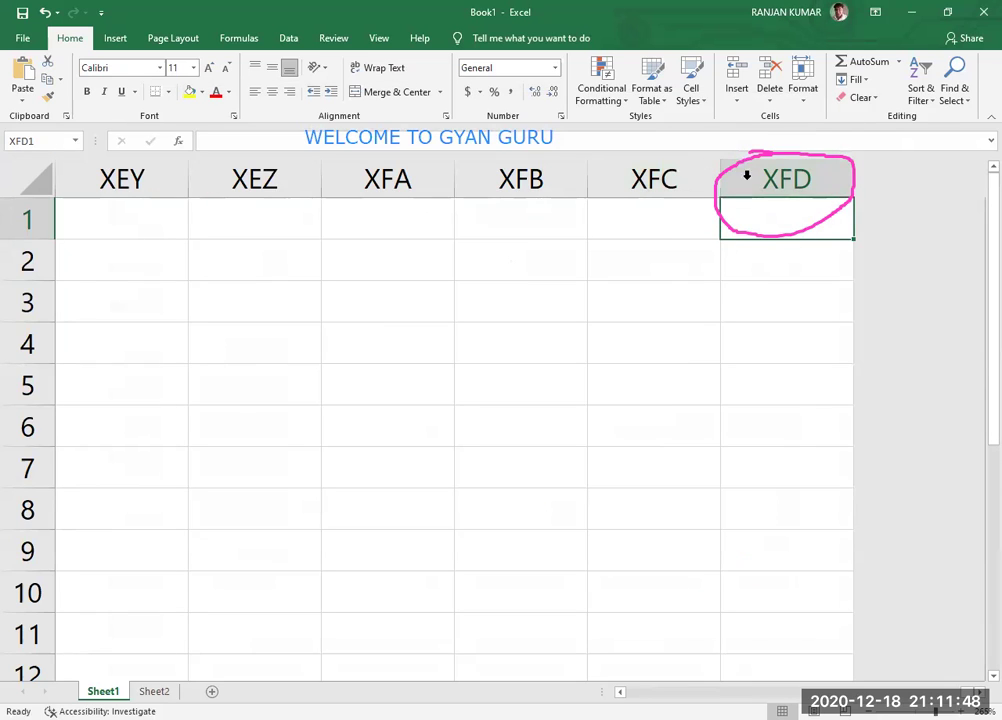
{"action": "left_click", "coordinate": [640, 225]}
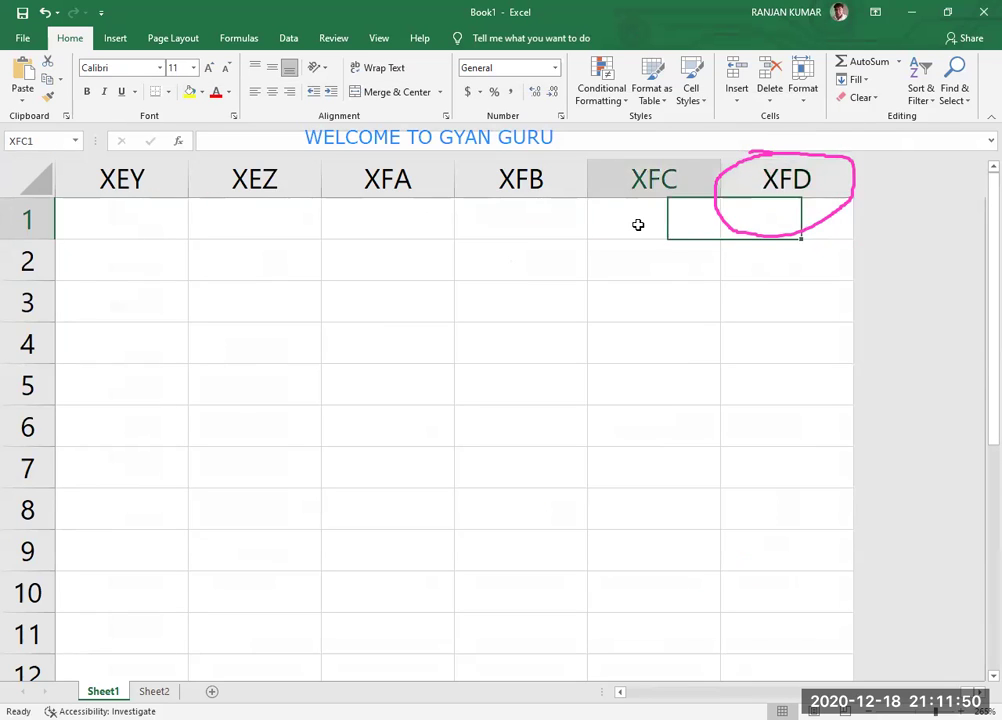
{"action": "key", "text": "ctrl+Home"}
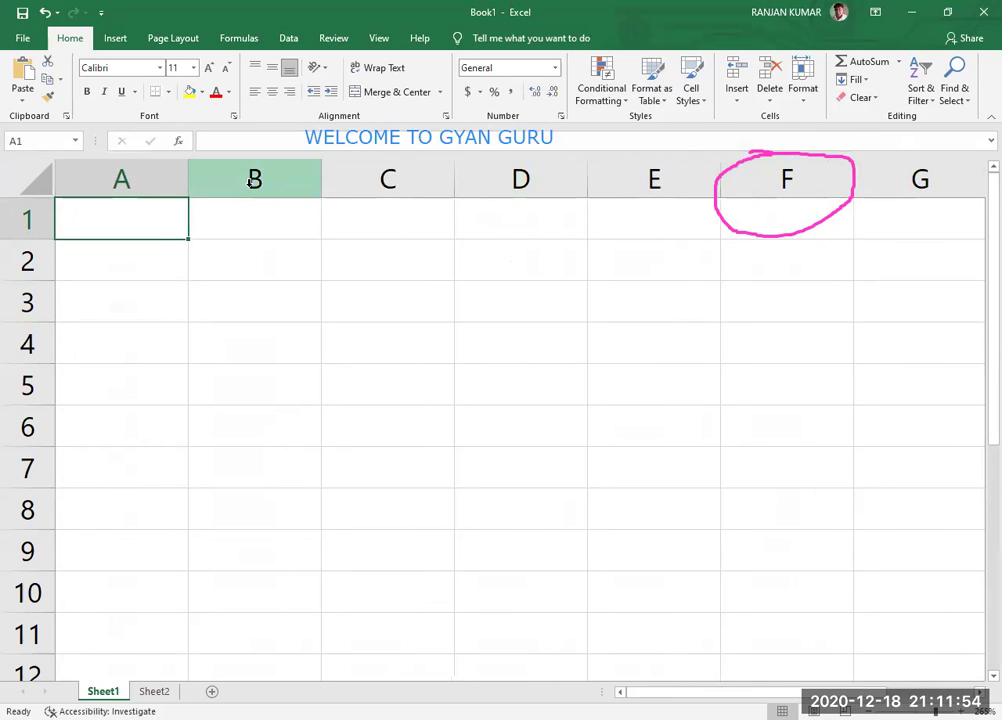
- Enter a short sample first name in capital letters in cell B2
{"action": "left_click", "coordinate": [234, 260]}
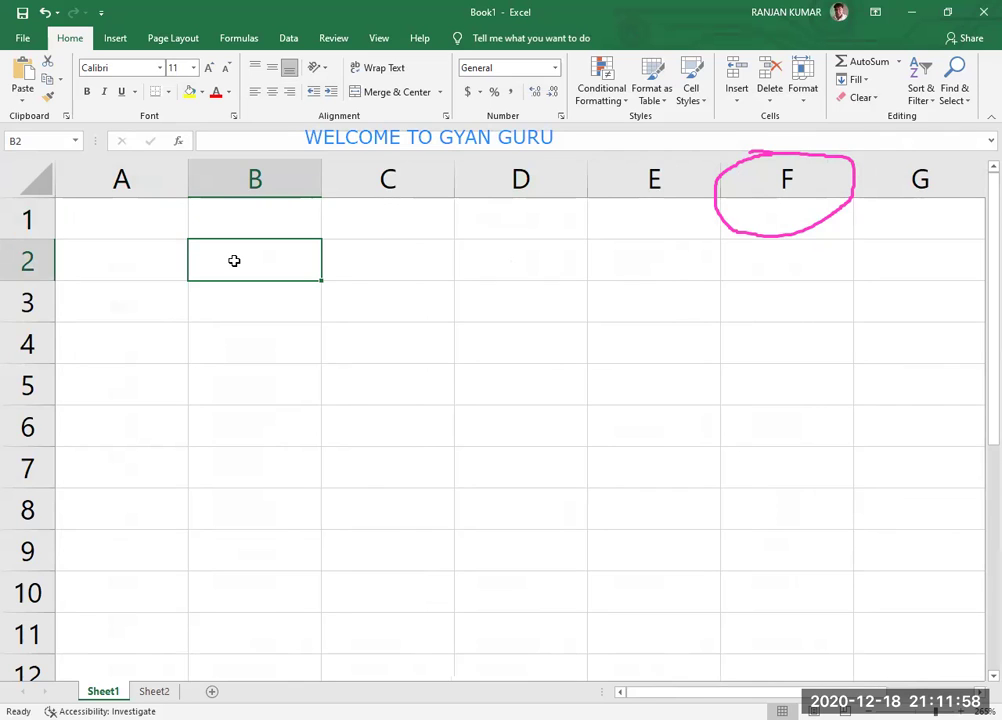
{"action": "type", "text": "RAM"}
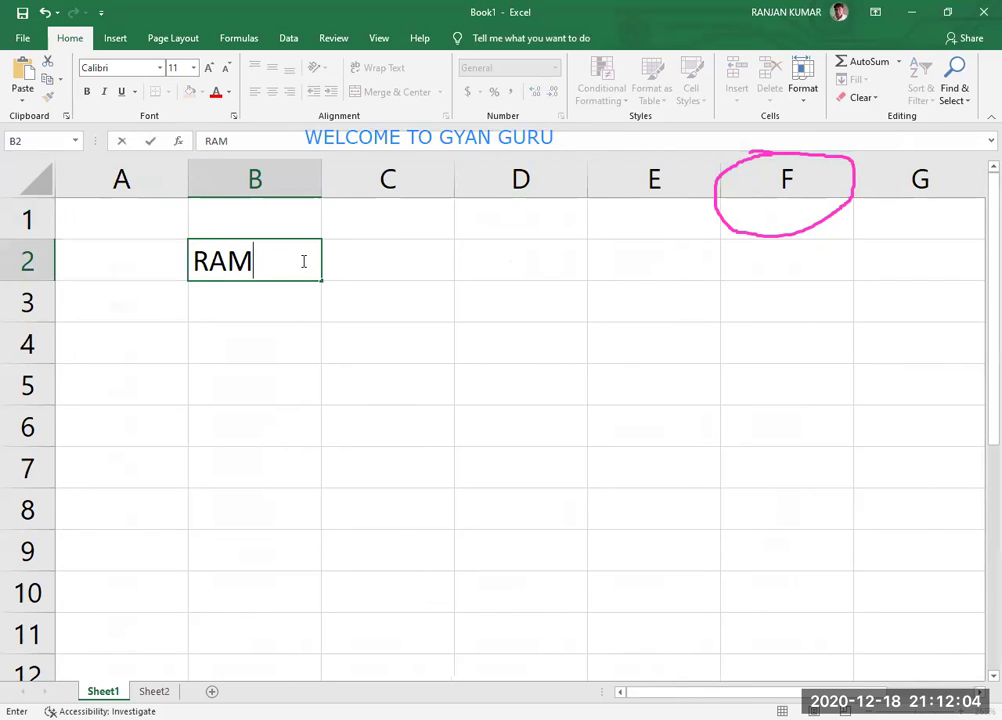
{"action": "key", "text": "Return"}
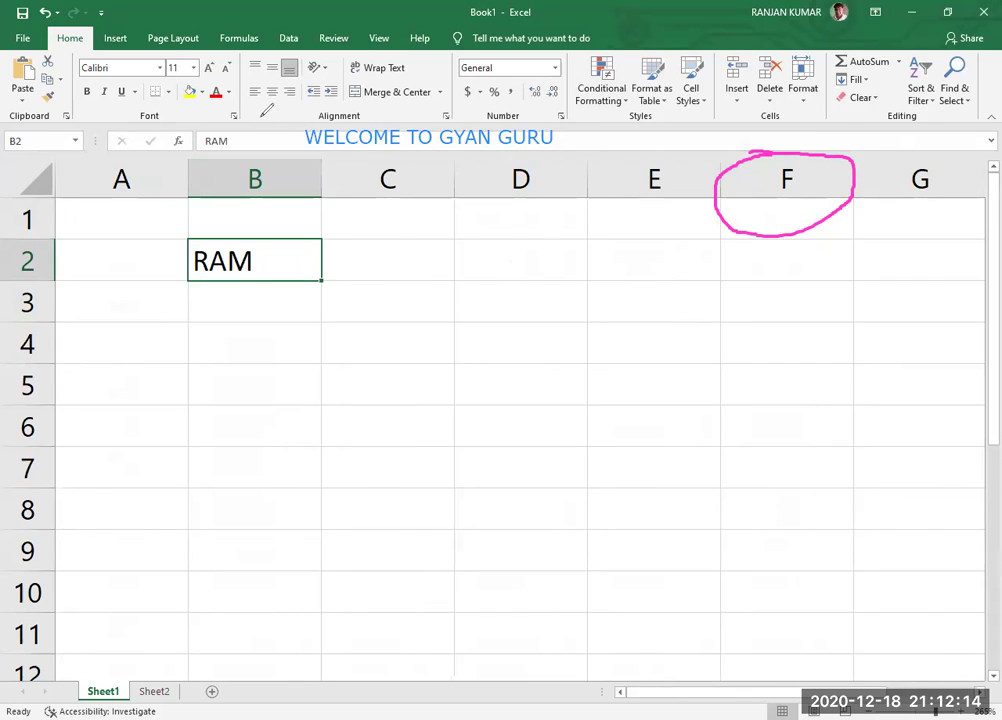
- Circle the B2 cell address and column header B in dark red, and draw arrows from the cell's text to column B and row 2
{"action": "left_click", "coordinate": [15, 102]}
{"action": "mouse_move", "coordinate": [15, 125]}
{"action": "left_mouse_down"}
{"action": "mouse_move", "coordinate": [5, 142]}
{"action": "mouse_move", "coordinate": [12, 162]}
{"action": "mouse_move", "coordinate": [42, 150]}
{"action": "mouse_move", "coordinate": [48, 128]}
{"action": "mouse_move", "coordinate": [4, 129]}
{"action": "left_mouse_up"}
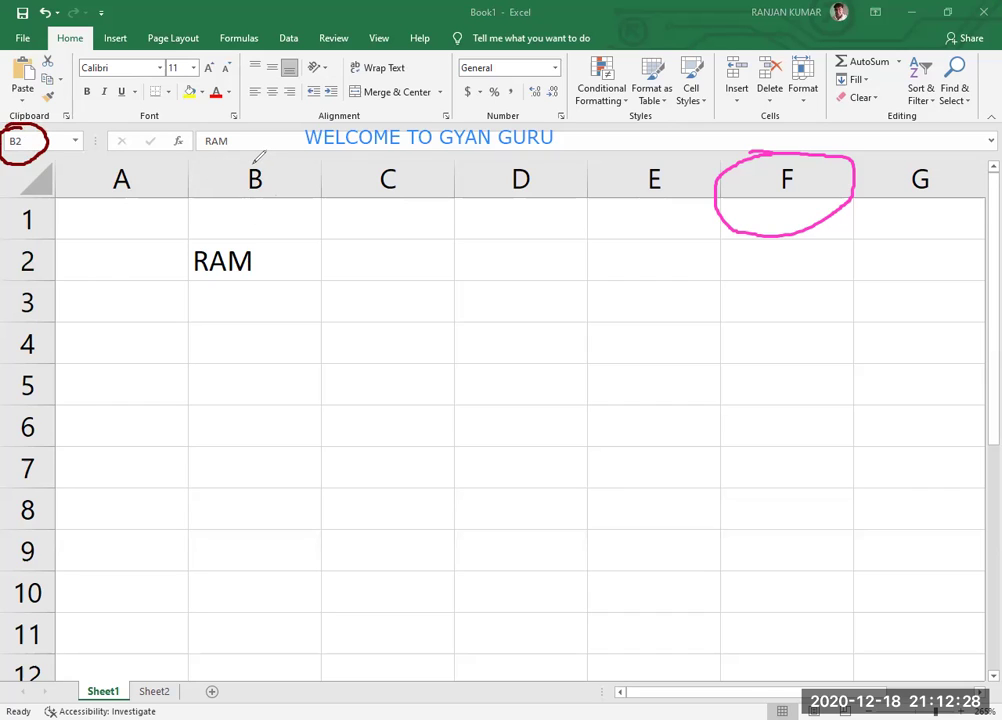
{"action": "mouse_move", "coordinate": [250, 158]}
{"action": "left_mouse_down"}
{"action": "mouse_move", "coordinate": [233, 168]}
{"action": "mouse_move", "coordinate": [264, 192]}
{"action": "mouse_move", "coordinate": [268, 166]}
{"action": "mouse_move", "coordinate": [241, 174]}
{"action": "left_mouse_up"}
{"action": "mouse_move", "coordinate": [249, 242]}
{"action": "left_mouse_down"}
{"action": "mouse_move", "coordinate": [259, 205]}
{"action": "mouse_move", "coordinate": [267, 227]}
{"action": "left_mouse_up"}
{"action": "mouse_move", "coordinate": [197, 264]}
{"action": "left_mouse_down"}
{"action": "mouse_move", "coordinate": [48, 266]}
{"action": "mouse_move", "coordinate": [70, 272]}
{"action": "left_mouse_up"}
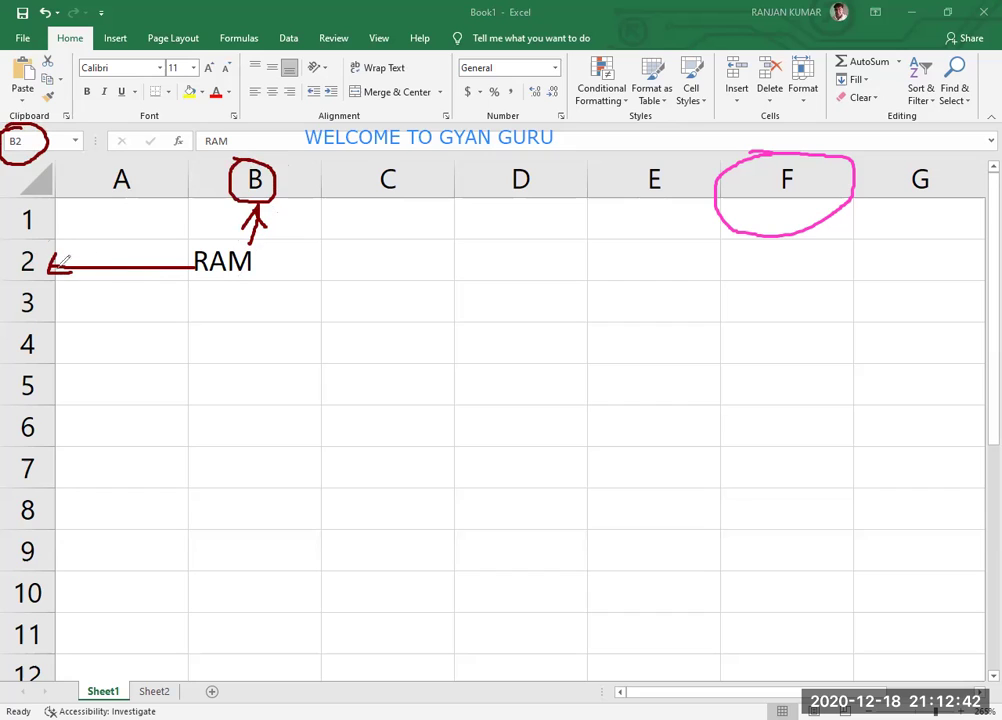
- Add dark red crossed ticks beside the text in cell B2 and beside the same text in the formula bar
{"action": "left_click", "coordinate": [266, 264]}
{"action": "mouse_move", "coordinate": [277, 265]}
{"action": "left_mouse_down"}
{"action": "mouse_move", "coordinate": [297, 240]}
{"action": "mouse_move", "coordinate": [290, 262]}
{"action": "mouse_move", "coordinate": [316, 241]}
{"action": "left_mouse_up"}
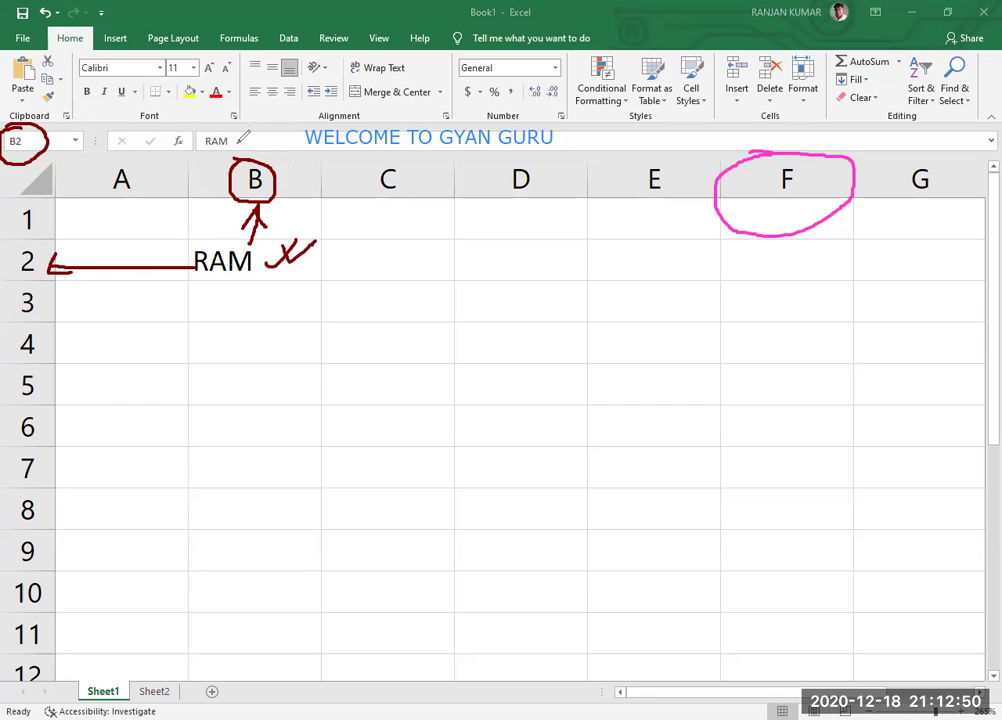
{"action": "mouse_move", "coordinate": [239, 149]}
{"action": "left_mouse_down"}
{"action": "mouse_move", "coordinate": [247, 131]}
{"action": "mouse_move", "coordinate": [253, 141]}
{"action": "left_mouse_up"}
- Append the letter U to the text in cell B2 and reselect the cell
{"action": "left_click", "coordinate": [255, 263]}
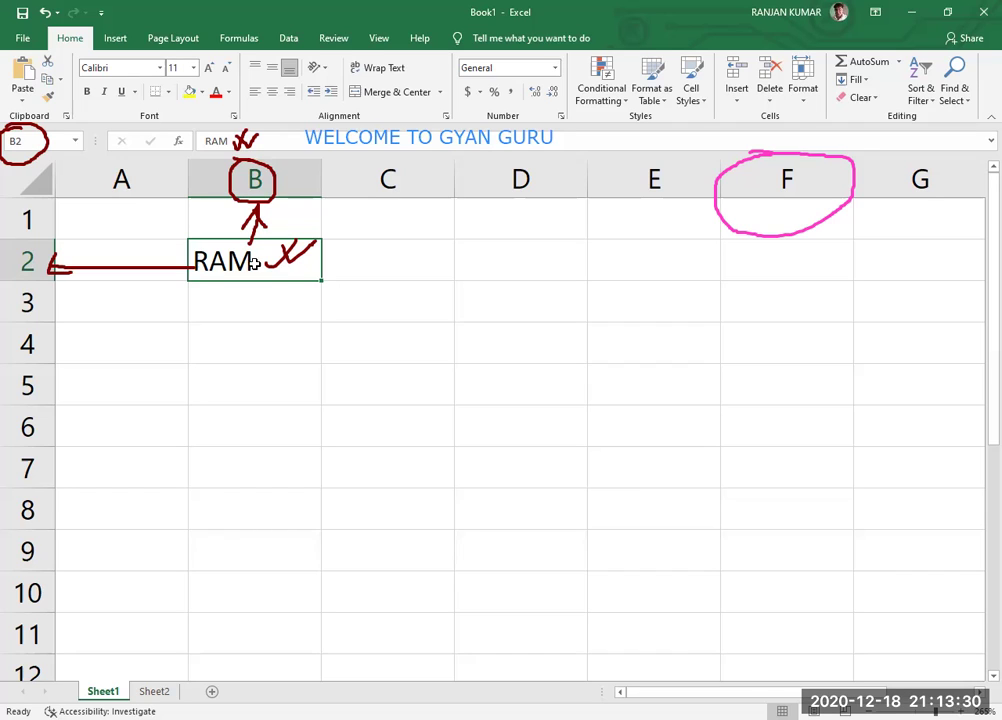
{"action": "double_click", "coordinate": [256, 263]}
{"action": "type", "text": "U"}
{"action": "key", "text": "Return"}
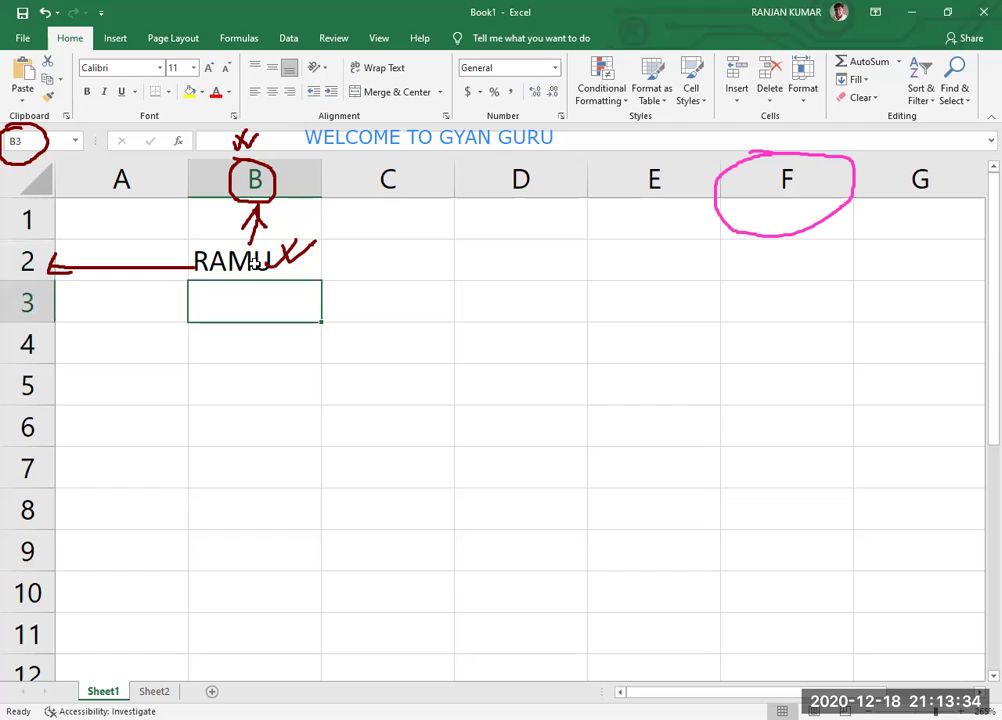
{"action": "left_click", "coordinate": [262, 262]}
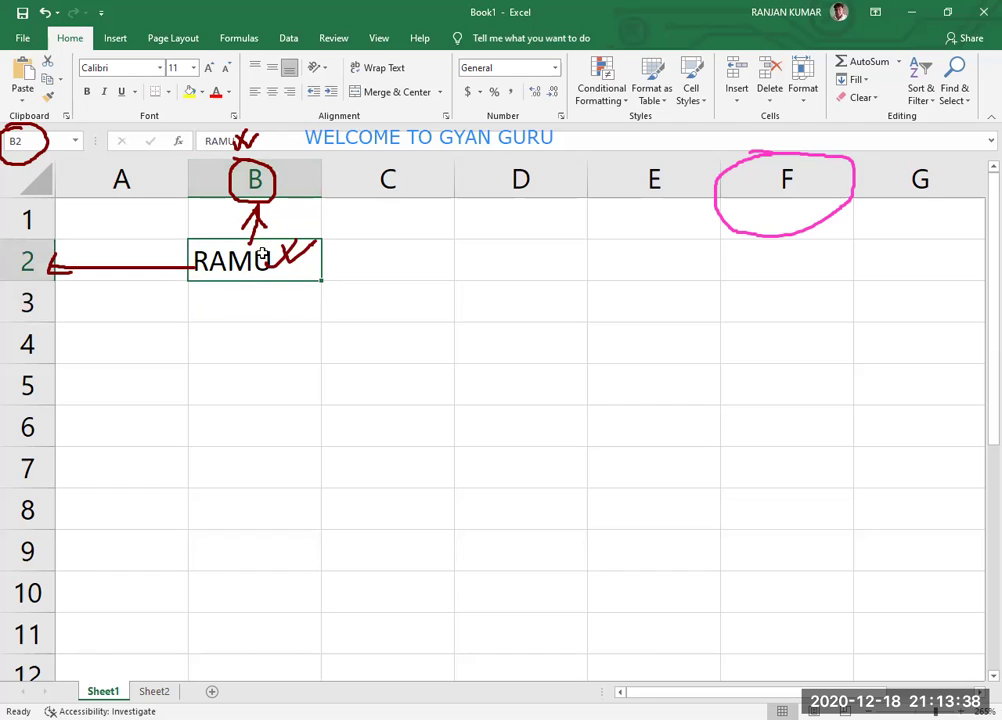
- Erase all dark red and pink annotation marks around cell B2 and the headers, keeping the welcome text
{"action": "left_click", "coordinate": [769, 67]}
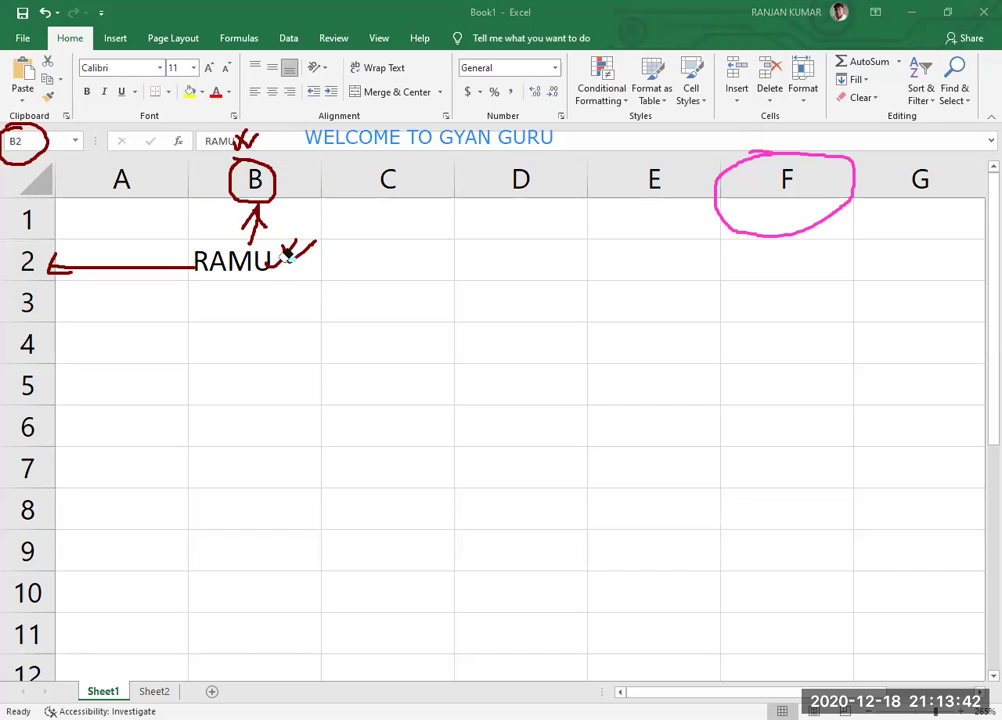
{"action": "left_click_drag", "start_coordinate": [285, 255], "coordinate": [151, 264]}
{"action": "mouse_move", "coordinate": [217, 264]}
{"action": "left_mouse_down"}
{"action": "mouse_move", "coordinate": [293, 233]}
{"action": "mouse_move", "coordinate": [233, 224]}
{"action": "left_mouse_up"}
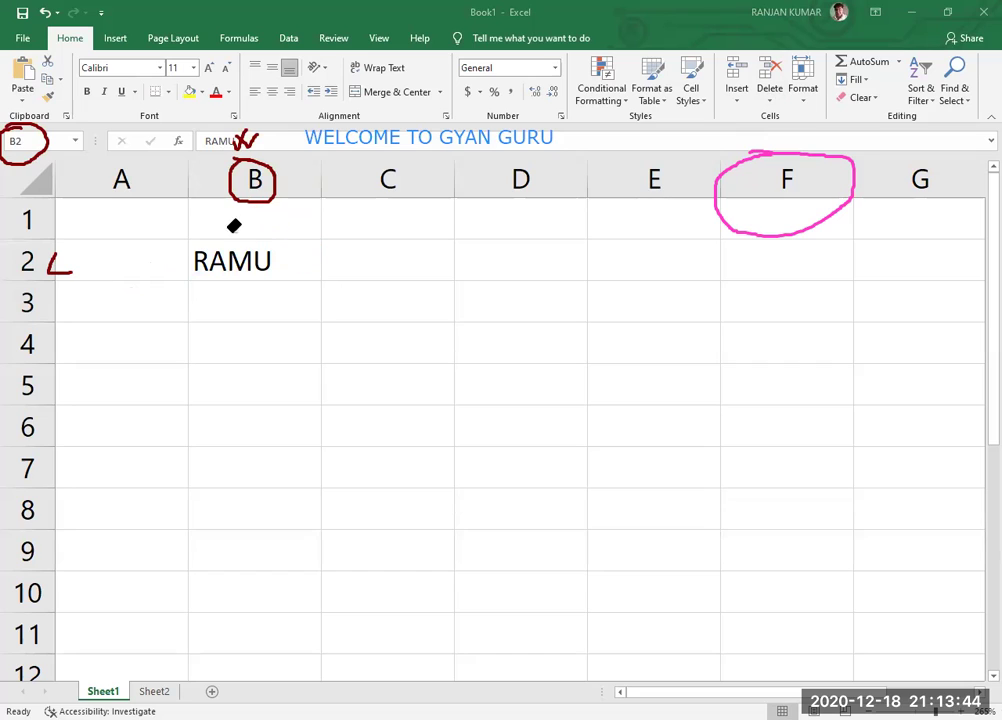
{"action": "left_click_drag", "start_coordinate": [81, 256], "coordinate": [54, 262]}
{"action": "mouse_move", "coordinate": [210, 179]}
{"action": "left_mouse_down"}
{"action": "mouse_move", "coordinate": [275, 152]}
{"action": "mouse_move", "coordinate": [239, 139]}
{"action": "mouse_move", "coordinate": [60, 157]}
{"action": "mouse_move", "coordinate": [22, 143]}
{"action": "mouse_move", "coordinate": [454, 273]}
{"action": "mouse_move", "coordinate": [857, 181]}
{"action": "left_mouse_up"}
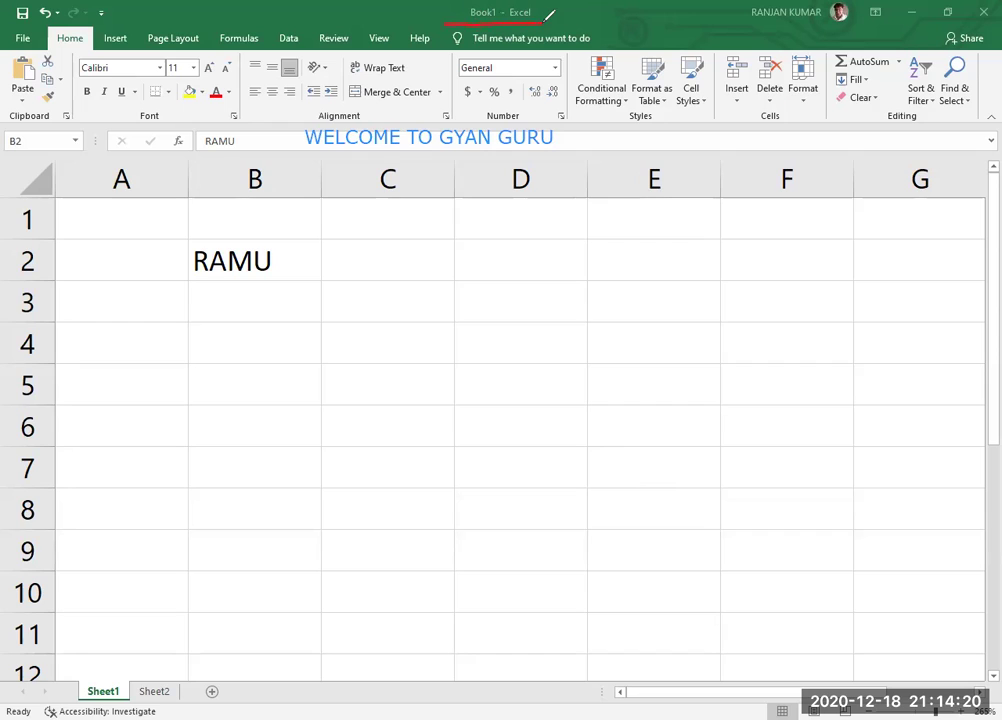
- Outline the workbook title Book1 - Excel in red with the annotation pen, separating the file name from the program name
{"action": "mouse_move", "coordinate": [444, 1]}
{"action": "left_mouse_down"}
{"action": "mouse_move", "coordinate": [451, 20]}
{"action": "mouse_move", "coordinate": [476, 11]}
{"action": "mouse_move", "coordinate": [558, 16]}
{"action": "left_mouse_up"}
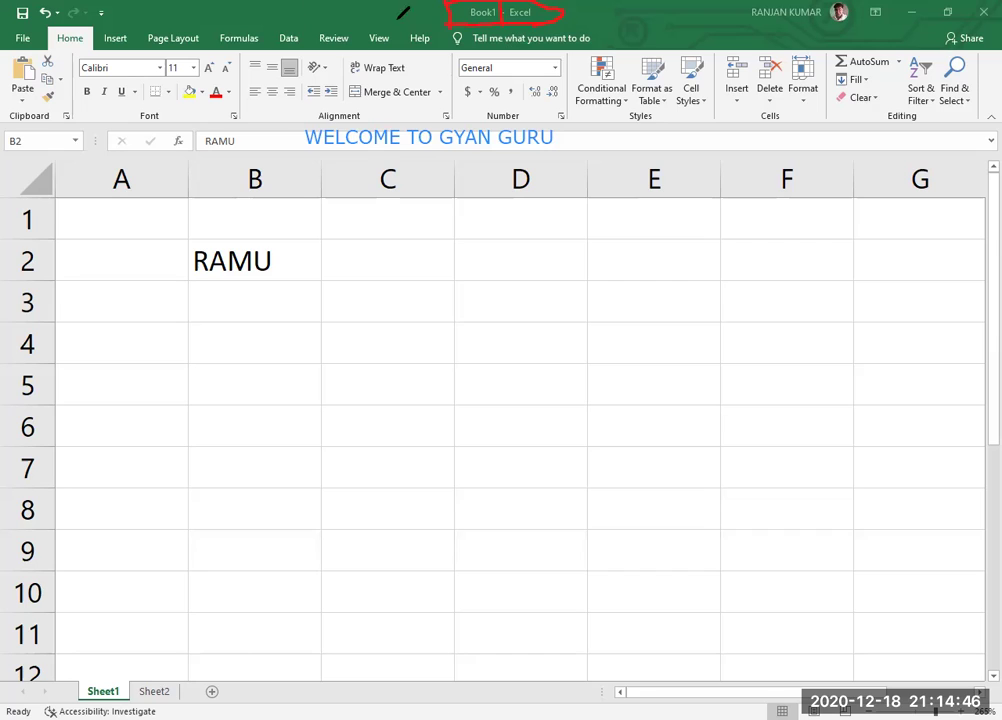
{"action": "left_click", "coordinate": [230, 298]}
- Start saving the workbook as Book1, choose the brainway folder as the location, and cancel the save
{"action": "left_click", "coordinate": [277, 388]}
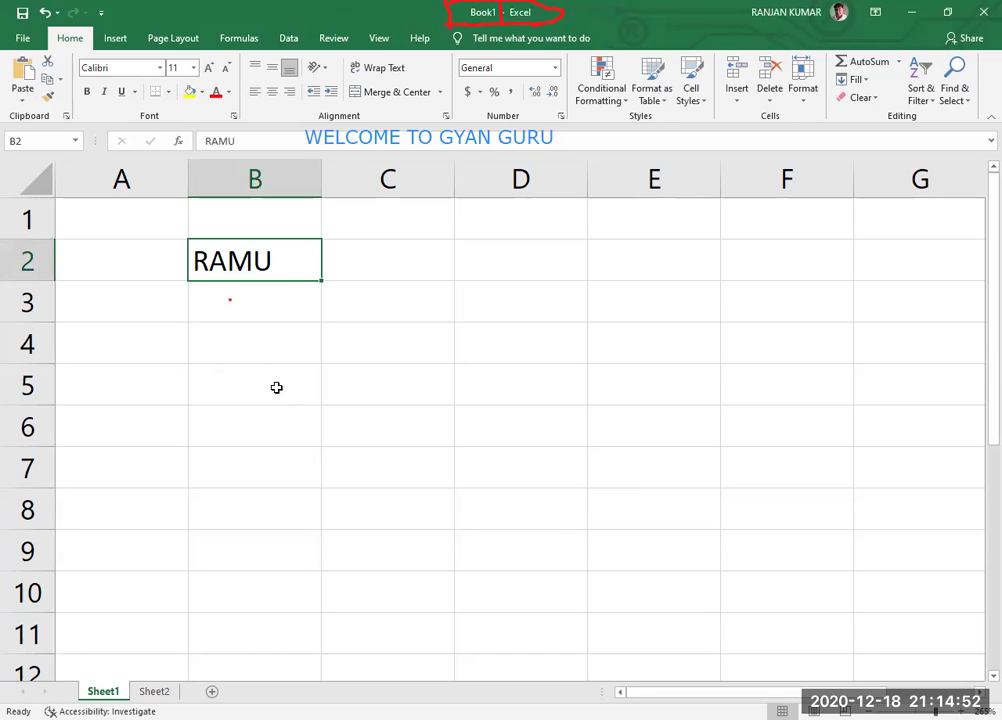
{"action": "key", "text": "ctrl+s"}
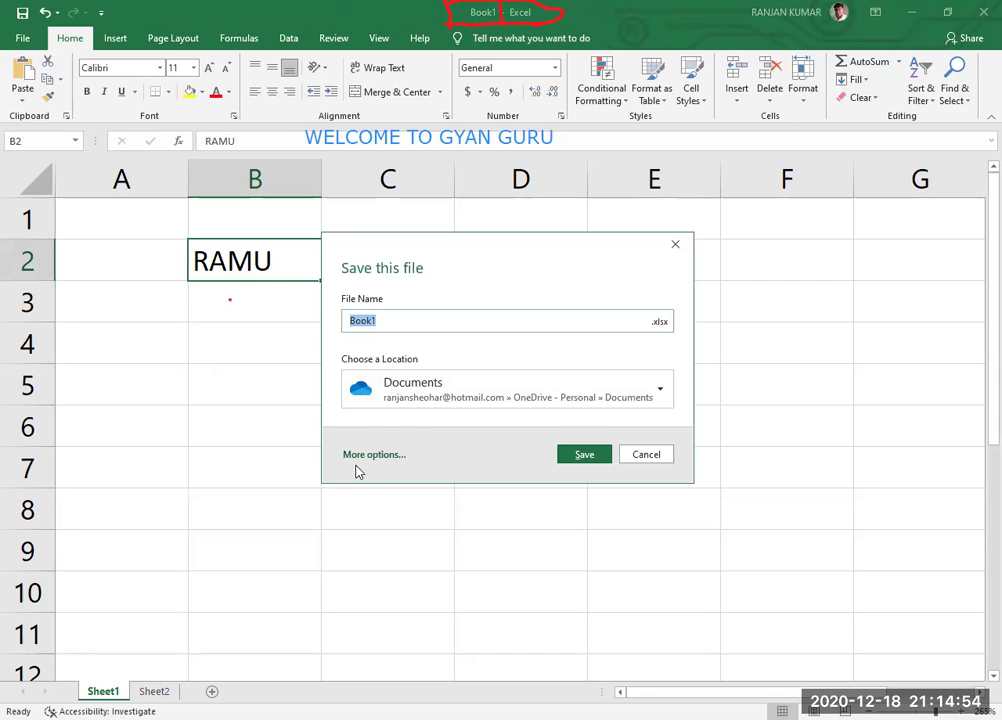
{"action": "left_click", "coordinate": [548, 410]}
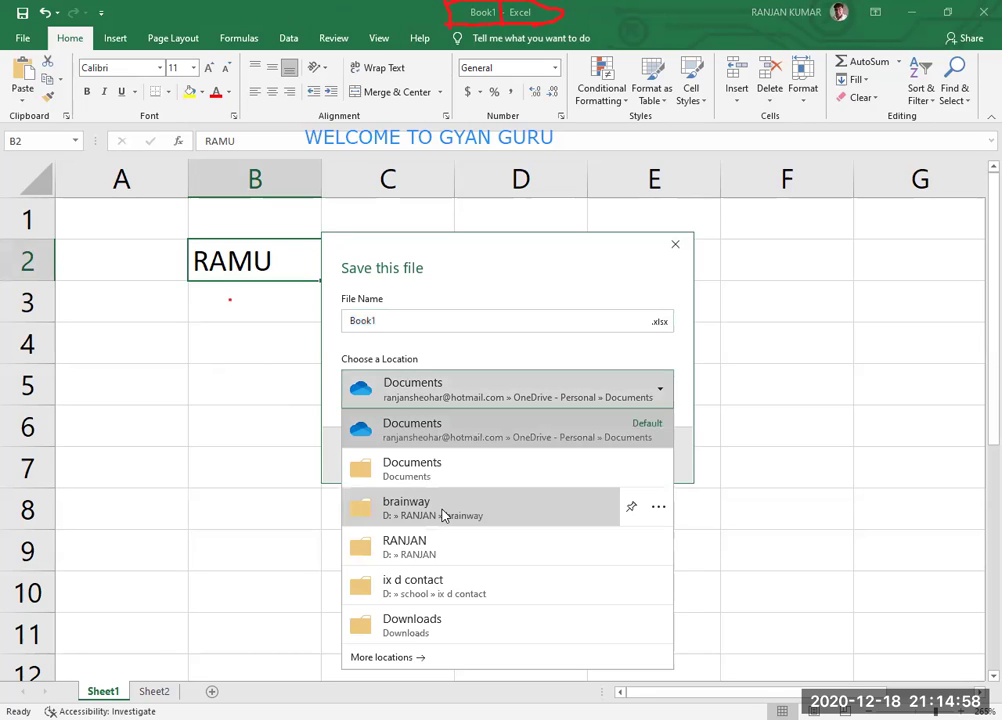
{"action": "left_click", "coordinate": [444, 514]}
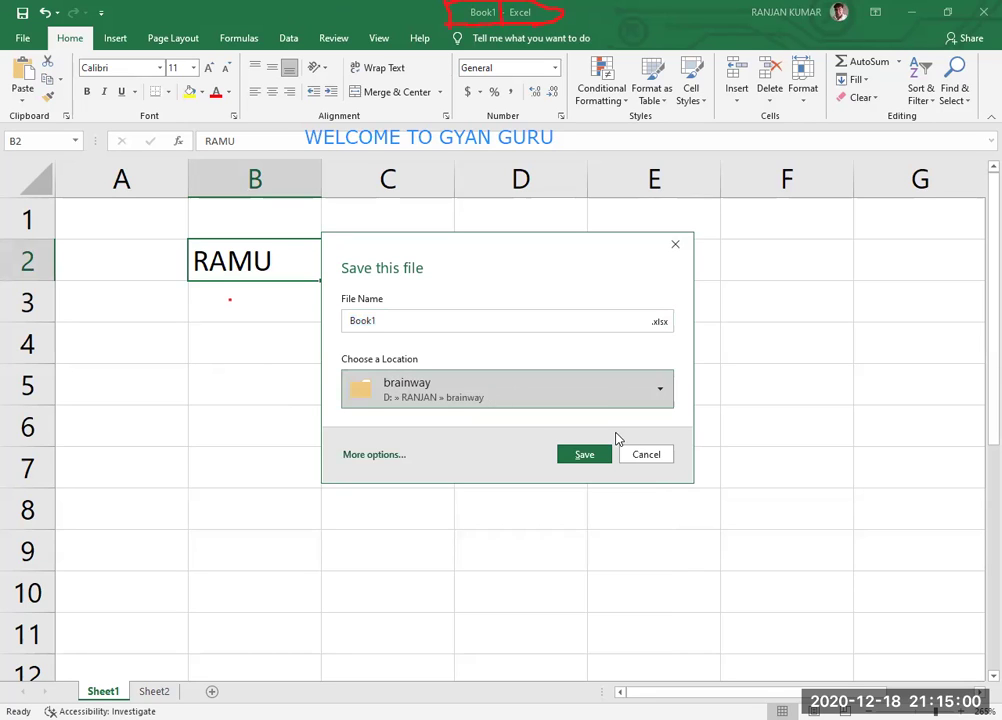
{"action": "left_click", "coordinate": [645, 457]}
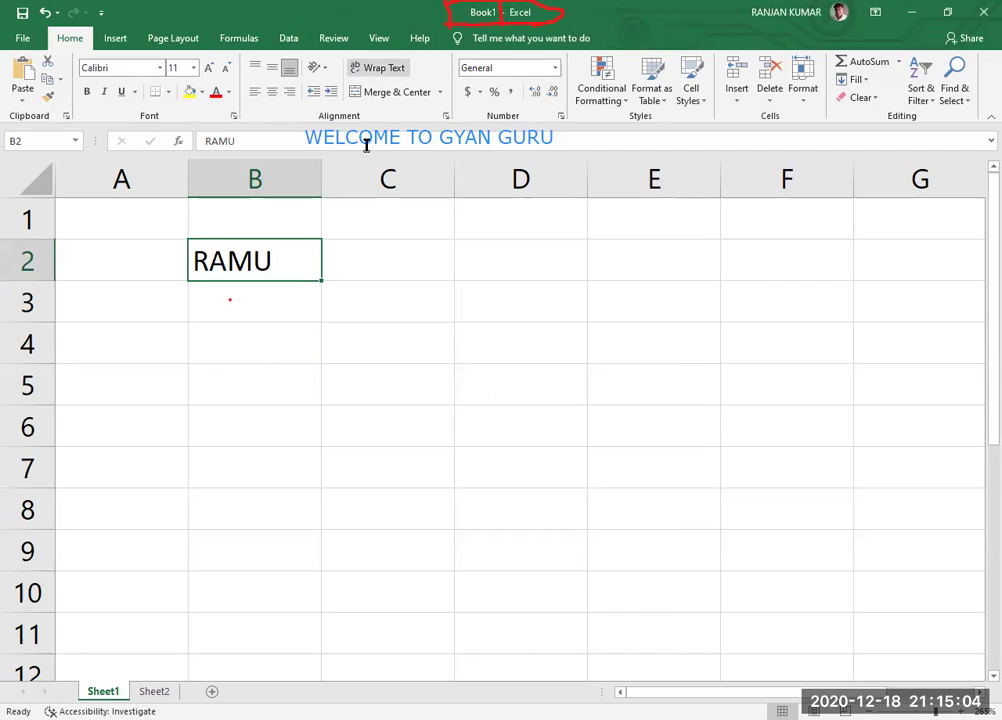
- Go from cell A1 to the last row of column A, circle its row number in red and add red ticks beside it
{"action": "left_click", "coordinate": [347, 267]}
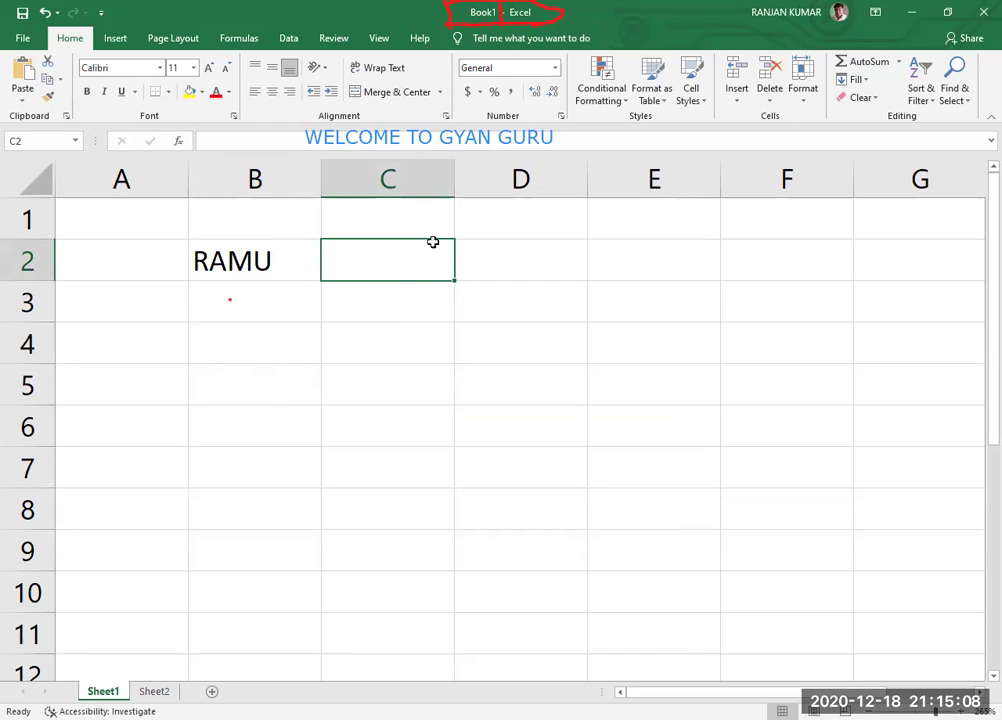
{"action": "left_click", "coordinate": [84, 222]}
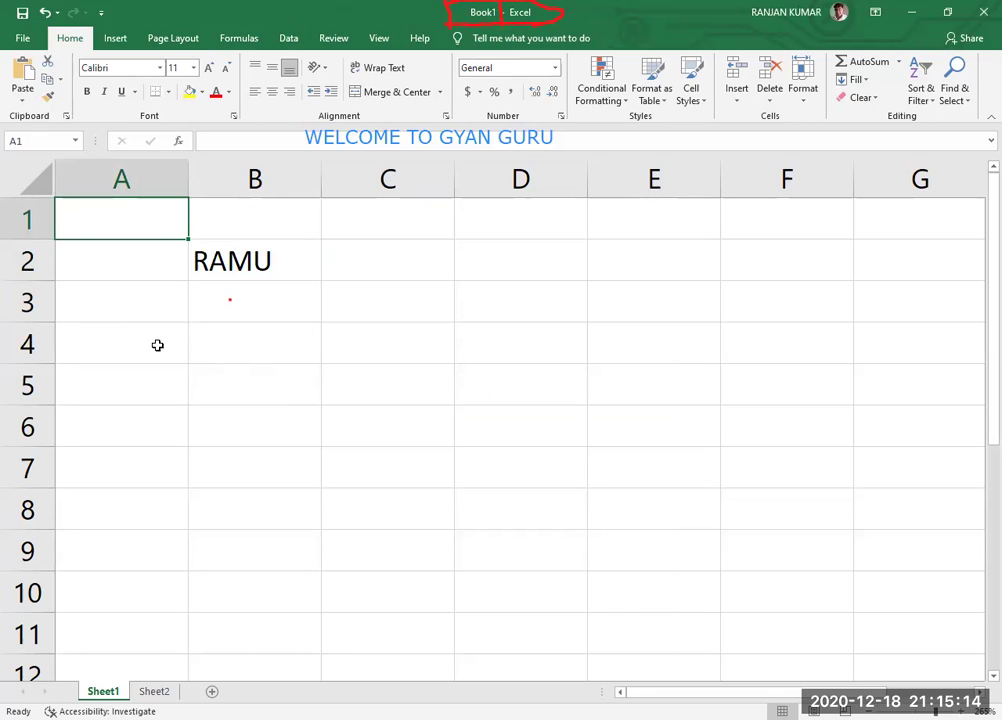
{"action": "key", "text": "ctrl+Down"}
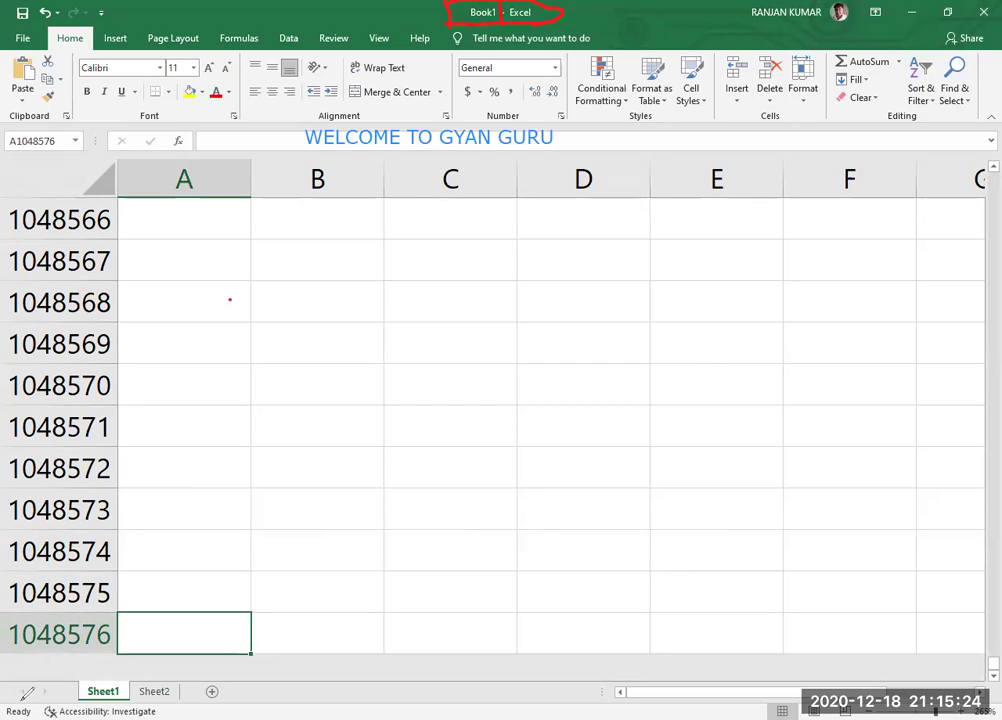
{"action": "mouse_move", "coordinate": [10, 628]}
{"action": "left_mouse_down"}
{"action": "mouse_move", "coordinate": [49, 662]}
{"action": "mouse_move", "coordinate": [128, 642]}
{"action": "mouse_move", "coordinate": [134, 617]}
{"action": "mouse_move", "coordinate": [108, 603]}
{"action": "mouse_move", "coordinate": [14, 616]}
{"action": "left_mouse_up"}
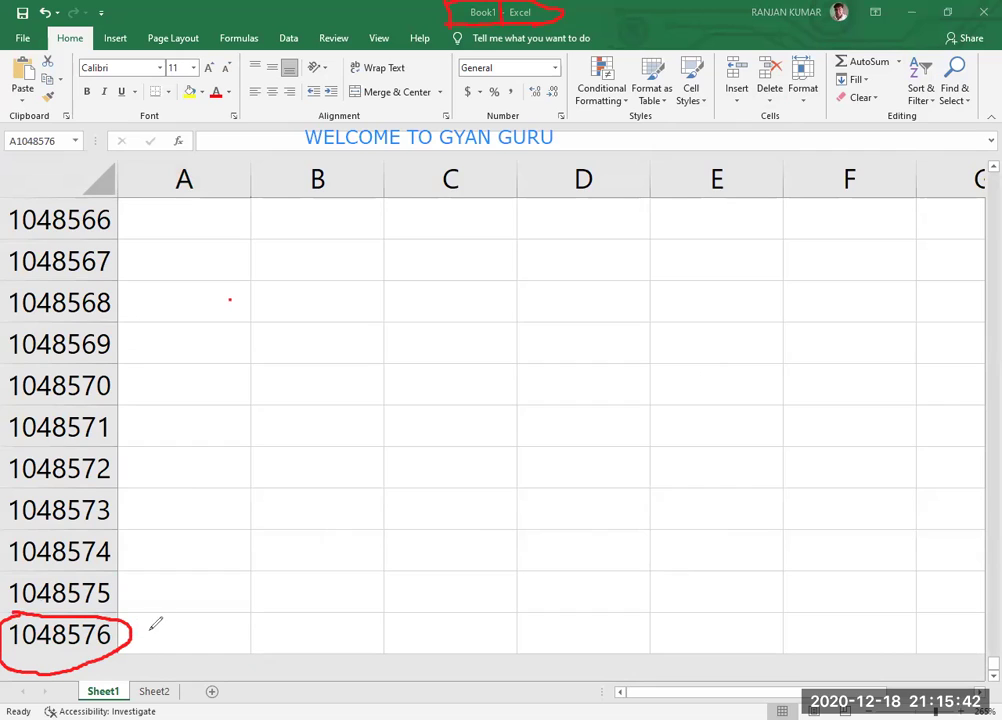
{"action": "mouse_move", "coordinate": [126, 643]}
{"action": "left_mouse_down"}
{"action": "mouse_move", "coordinate": [168, 626]}
{"action": "mouse_move", "coordinate": [160, 664]}
{"action": "mouse_move", "coordinate": [212, 617]}
{"action": "left_mouse_up"}
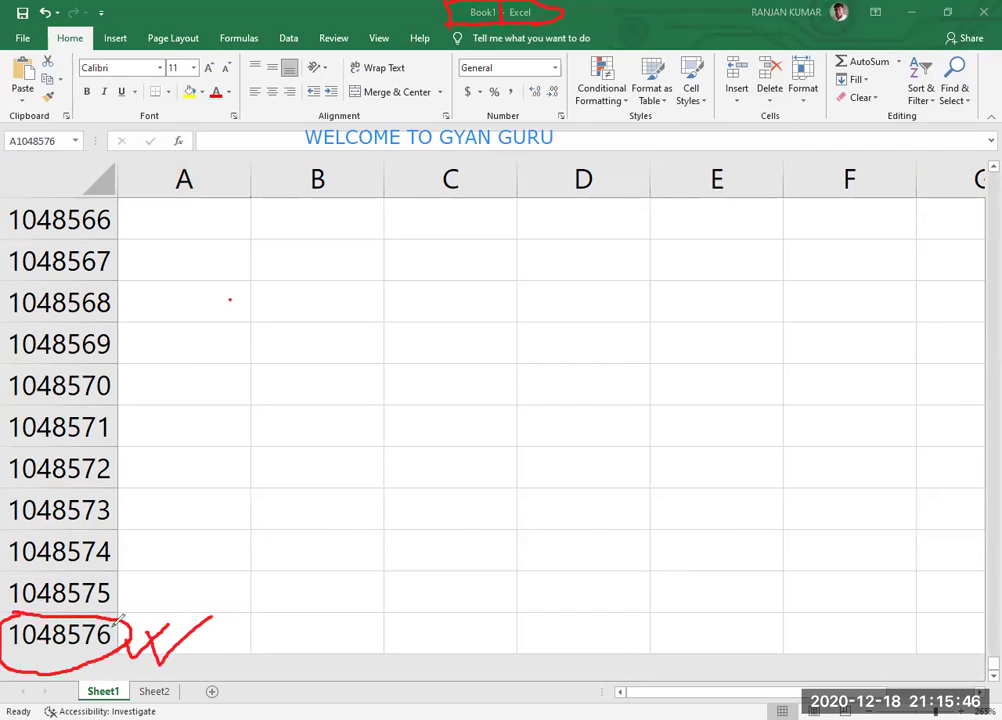